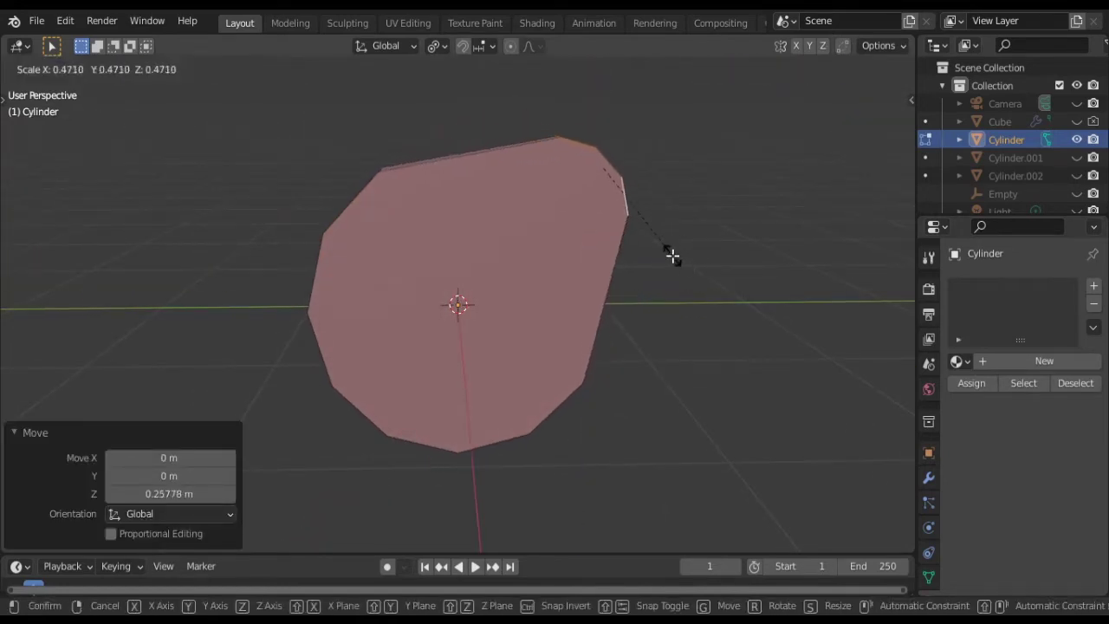
- Shift the selected rim faces of the thin disc along Y and stretch them to about 1.44 along X
{"action": "key", "text": "g"}
{"action": "key", "text": "y"}
{"action": "left_click", "coordinate": [686, 260]}
{"action": "middle_click_drag", "start_coordinate": [640, 256], "coordinate": [529, 263]}
{"action": "key", "text": "s"}
{"action": "key", "text": "x"}
{"action": "left_click", "coordinate": [702, 294]}
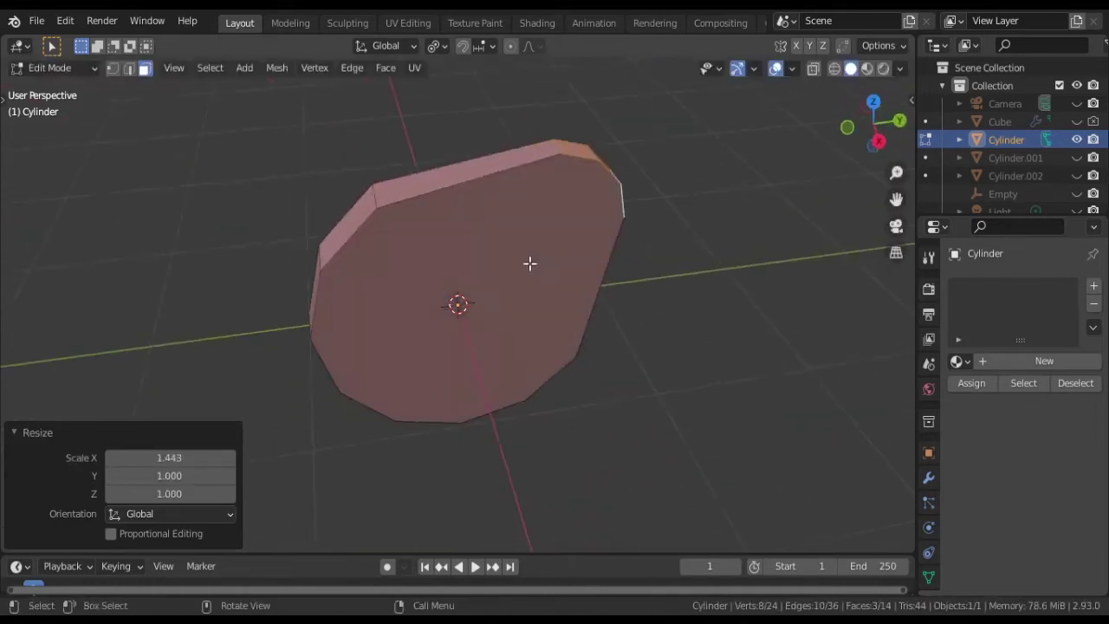
{"action": "key", "text": "2"}
{"action": "left_click", "coordinate": [617, 176]}
{"action": "key", "text": "g"}
{"action": "key", "text": "g"}
{"action": "left_click", "coordinate": [564, 165]}
{"action": "key", "text": "ctrl+z"}
- Inset the disc's upper rim face by about 0.074 m, then narrow the inset face along X and to about 0.54 along Y
{"action": "middle_click_drag", "start_coordinate": [612, 203], "coordinate": [591, 199]}
{"action": "key", "text": "i"}
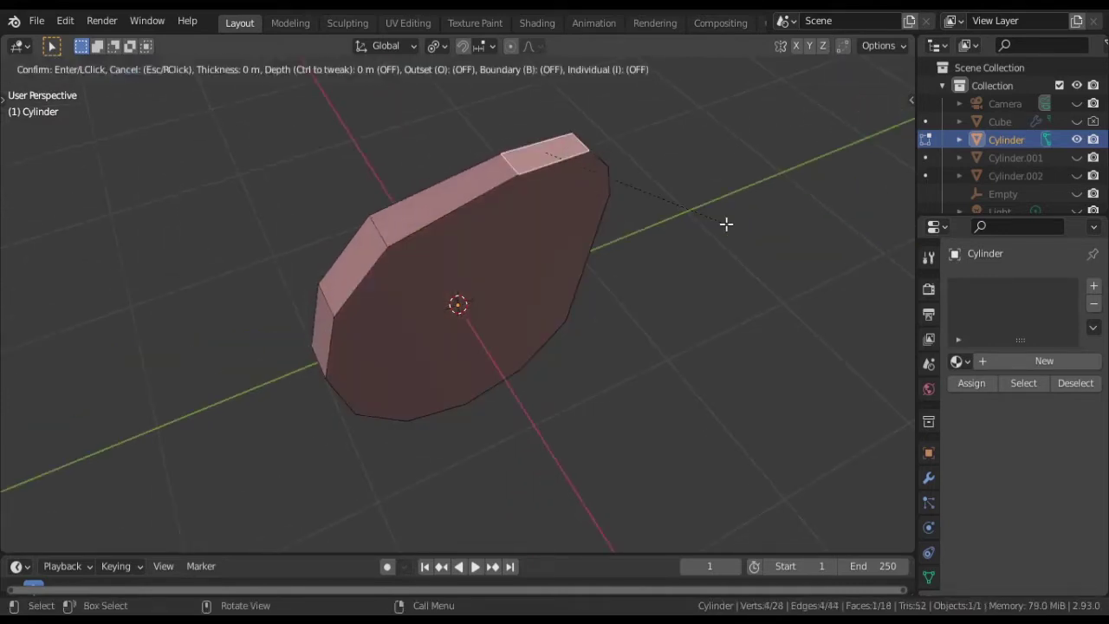
{"action": "left_click", "coordinate": [716, 225]}
{"action": "key", "text": "s"}
{"action": "key", "text": "x"}
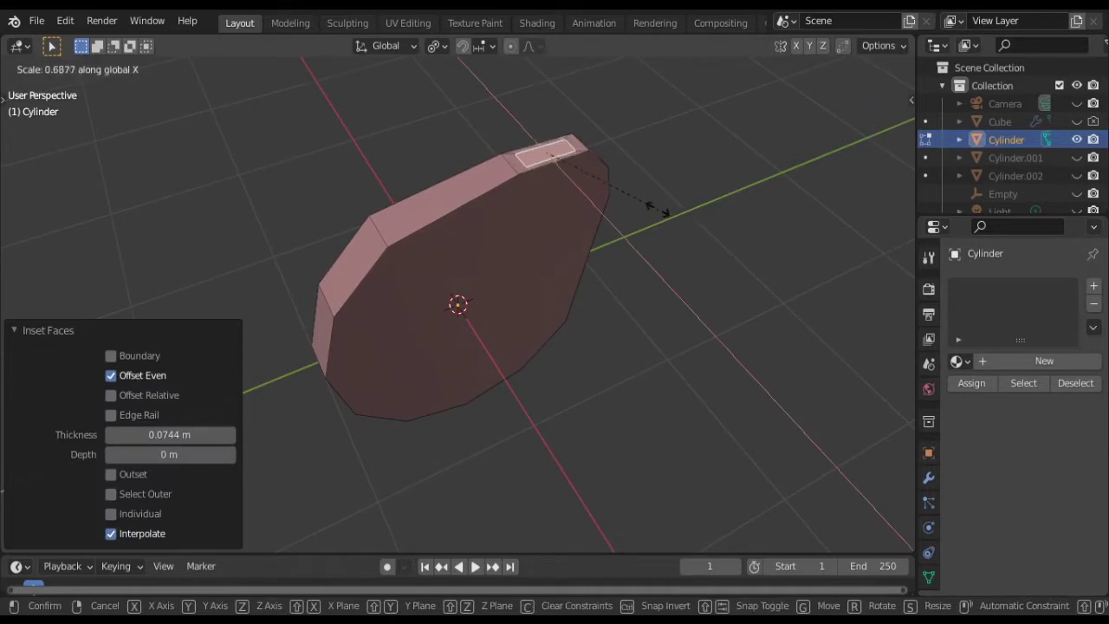
{"action": "left_click", "coordinate": [660, 209]}
{"action": "key", "text": "s"}
{"action": "key", "text": "y"}
{"action": "left_click", "coordinate": [635, 210]}
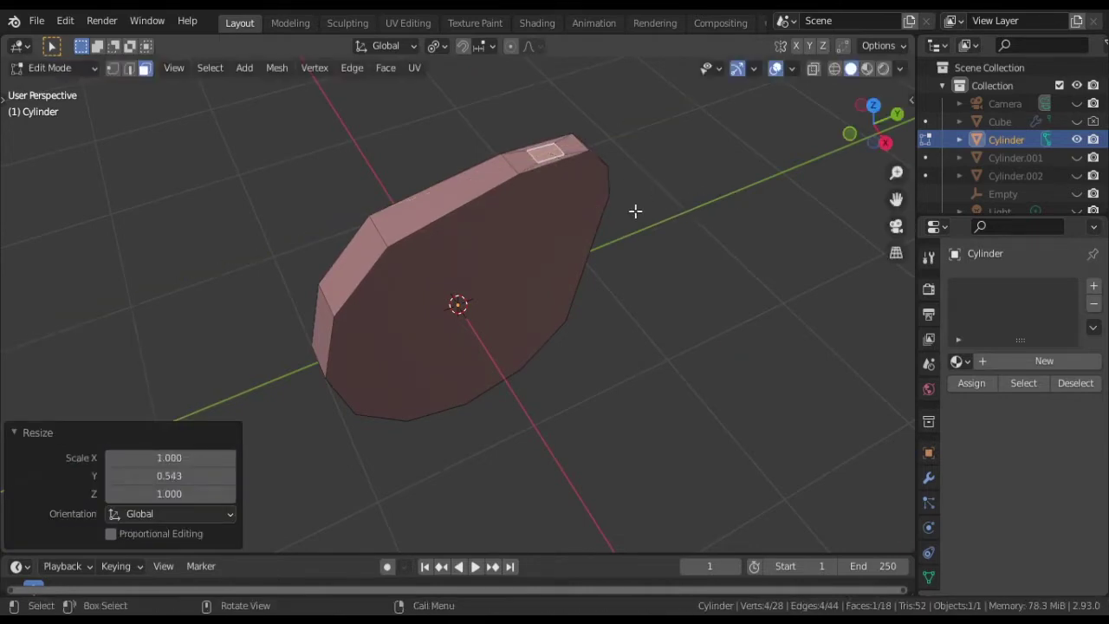
- Extrude the small inset face upward into a short stem and return to Object Mode
{"action": "key", "text": "e"}
{"action": "left_click", "coordinate": [632, 133]}
{"action": "middle_click_drag", "start_coordinate": [632, 133], "coordinate": [500, 303]}
{"action": "key", "text": "Tab"}
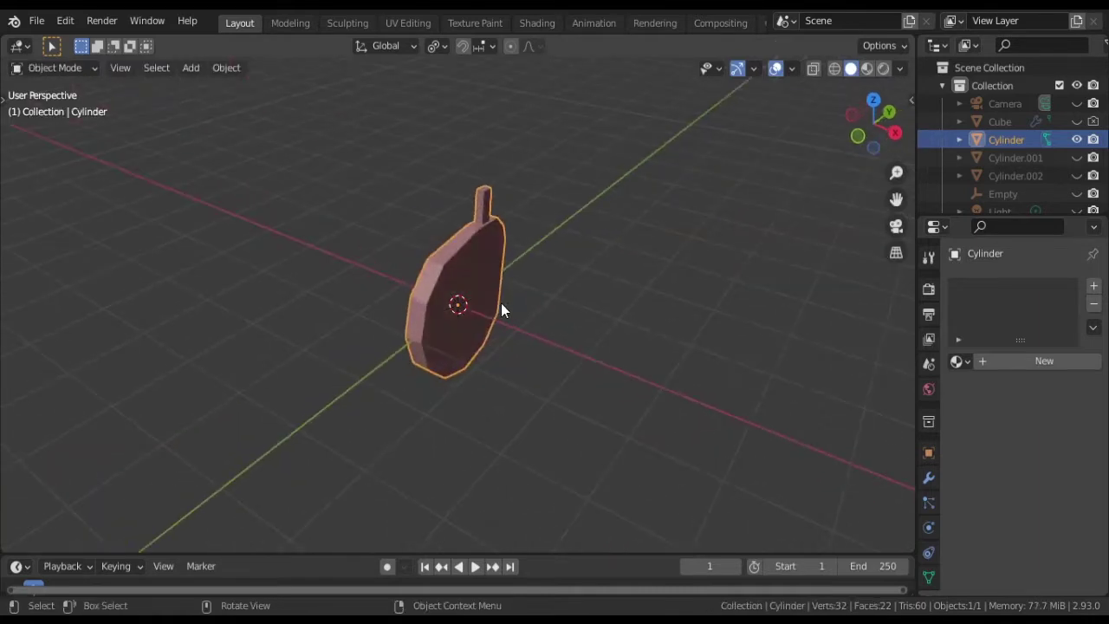
- Add a 12-vertex cylinder at the origin and rotate it 90° about the Y axis
{"action": "key", "text": "shift+a"}
{"action": "mouse_move", "coordinate": [504, 249]}
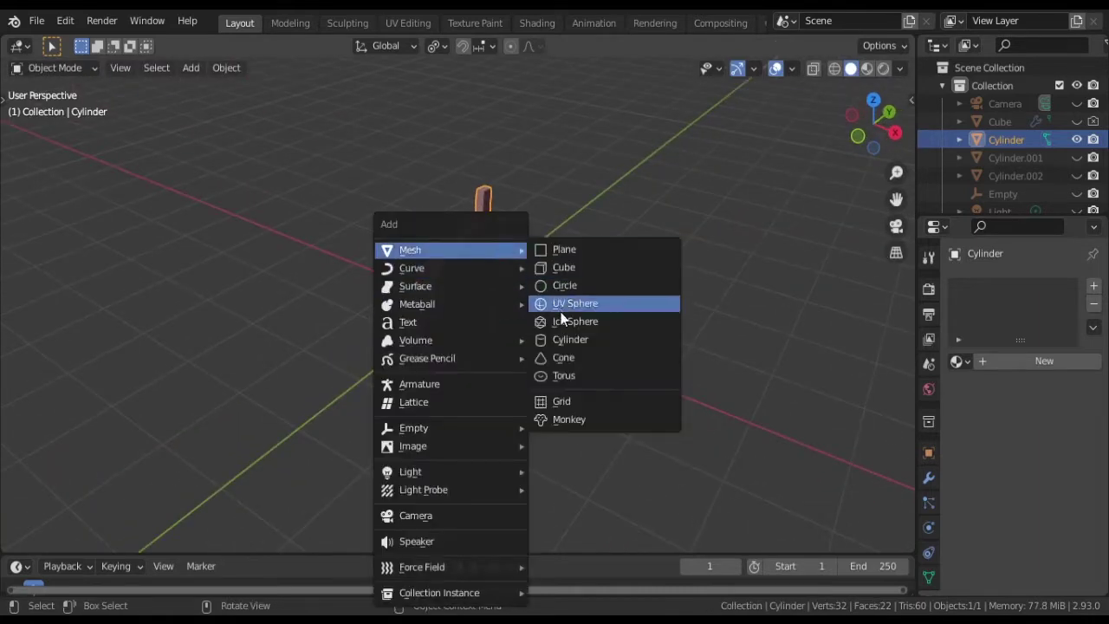
{"action": "left_click", "coordinate": [572, 340]}
{"action": "type", "text": "ry"}
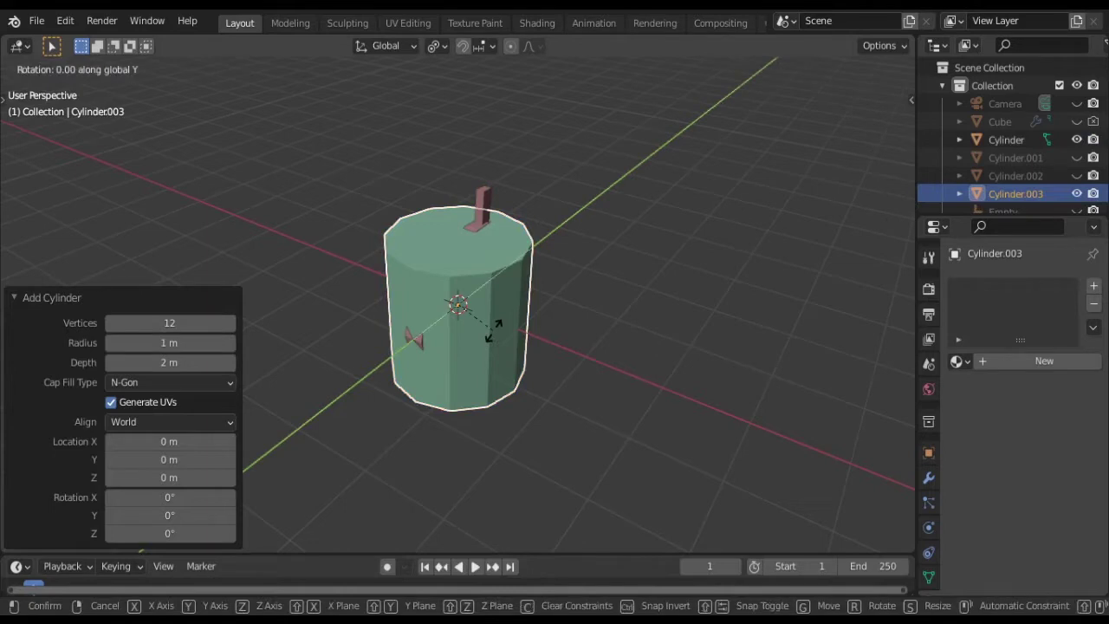
{"action": "type", "text": "90"}
{"action": "key", "text": "Return"}
- Flatten the new cylinder to about 0.105 along X and move it about -0.26 m along X beside the stemmed plate
{"action": "key", "text": "s"}
{"action": "key", "text": "x"}
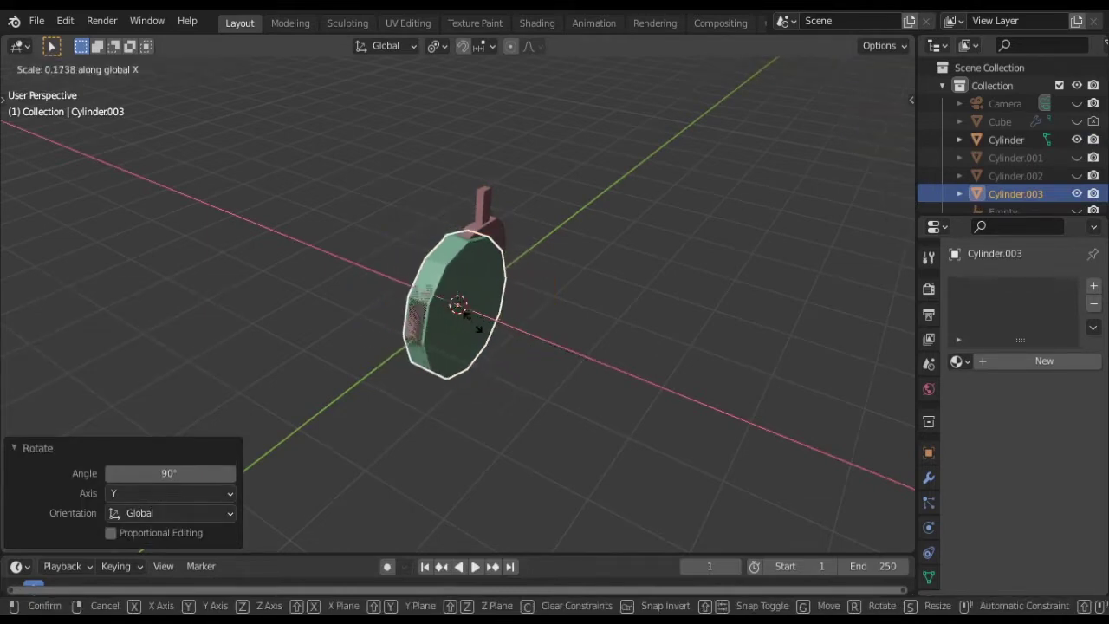
{"action": "left_click", "coordinate": [464, 319]}
{"action": "key", "text": "g"}
{"action": "key", "text": "y"}
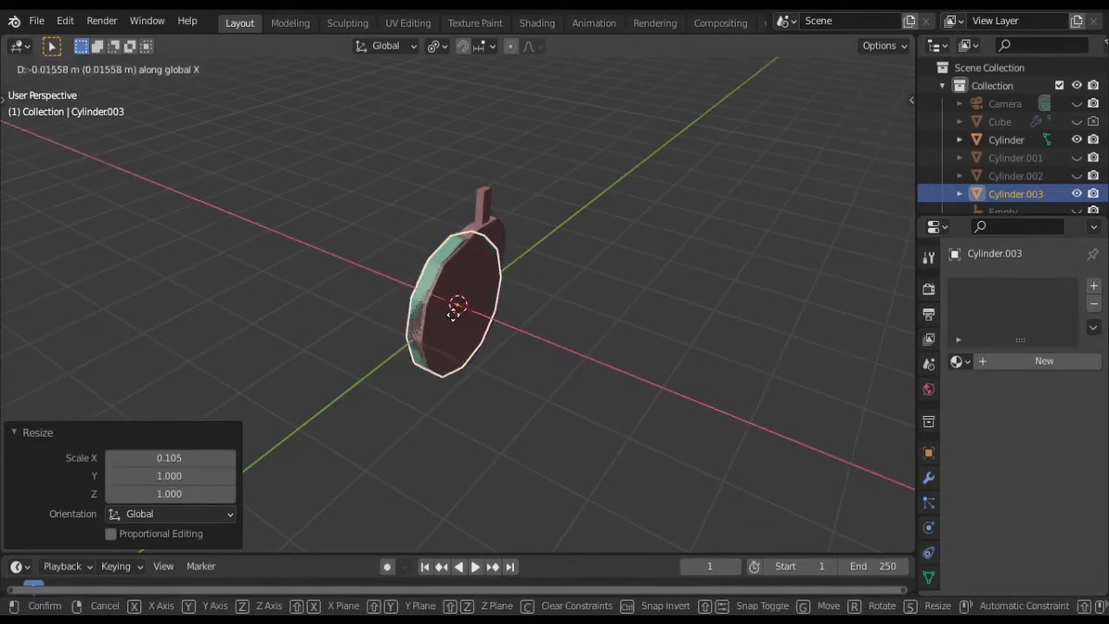
{"action": "key", "text": "Escape"}
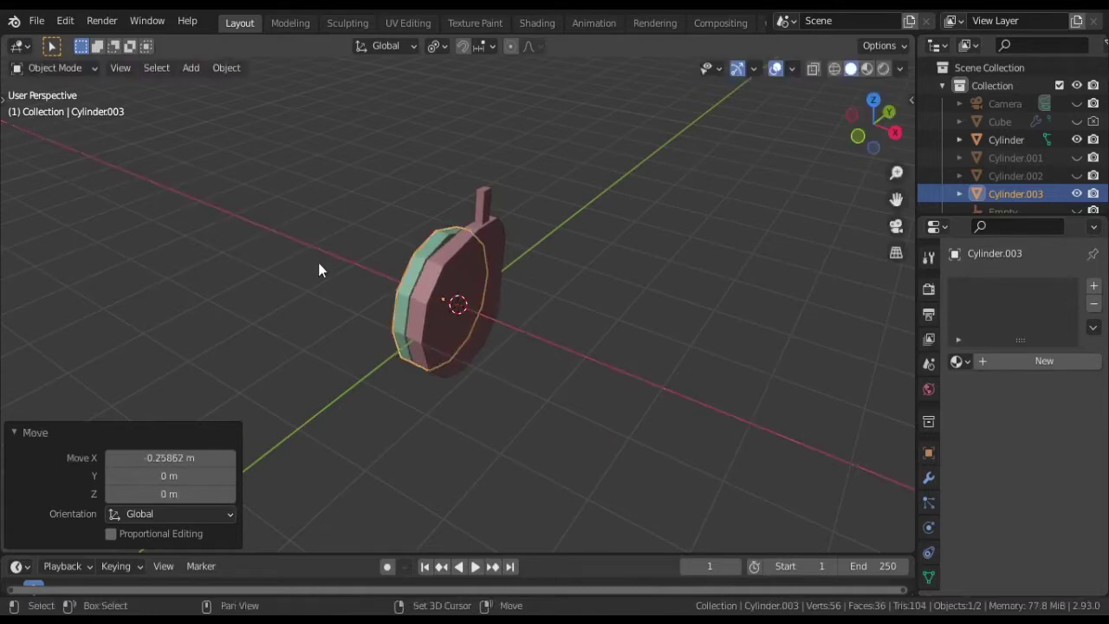
- Duplicate the flat disc and move the copy along X to the opposite side of the stemmed plate
{"action": "key", "text": "shift+d"}
{"action": "key", "text": "Escape"}
{"action": "key", "text": "g"}
{"action": "key", "text": "x"}
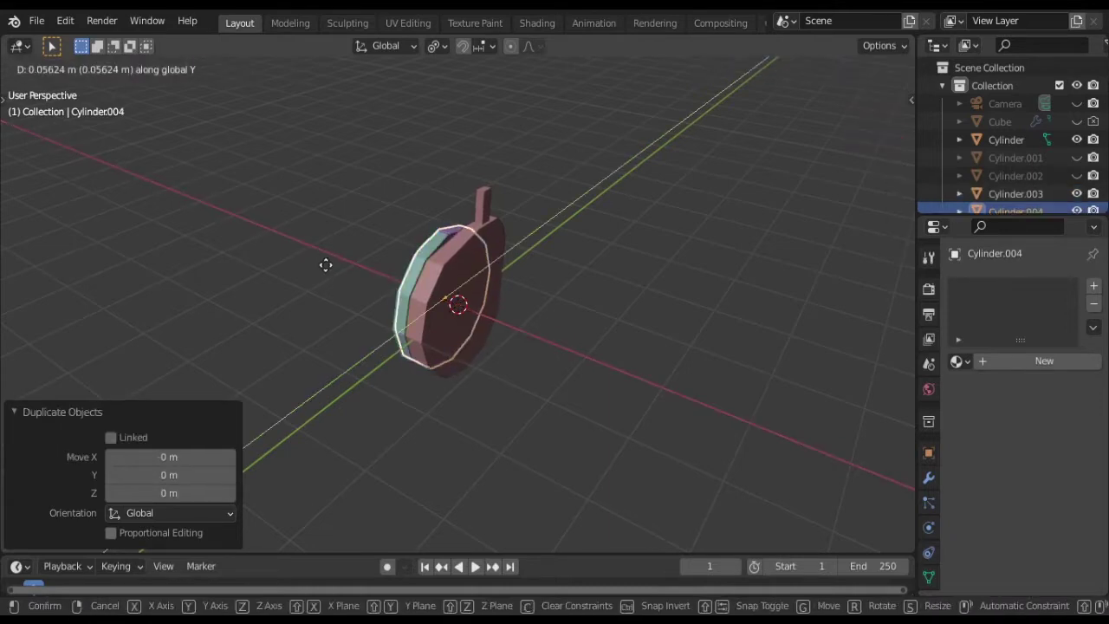
{"action": "left_click", "coordinate": [866, 455]}
- Join the stemmed plate and both discs into a single caster wheel object
{"action": "left_click_drag", "start_coordinate": [591, 329], "coordinate": [482, 278]}
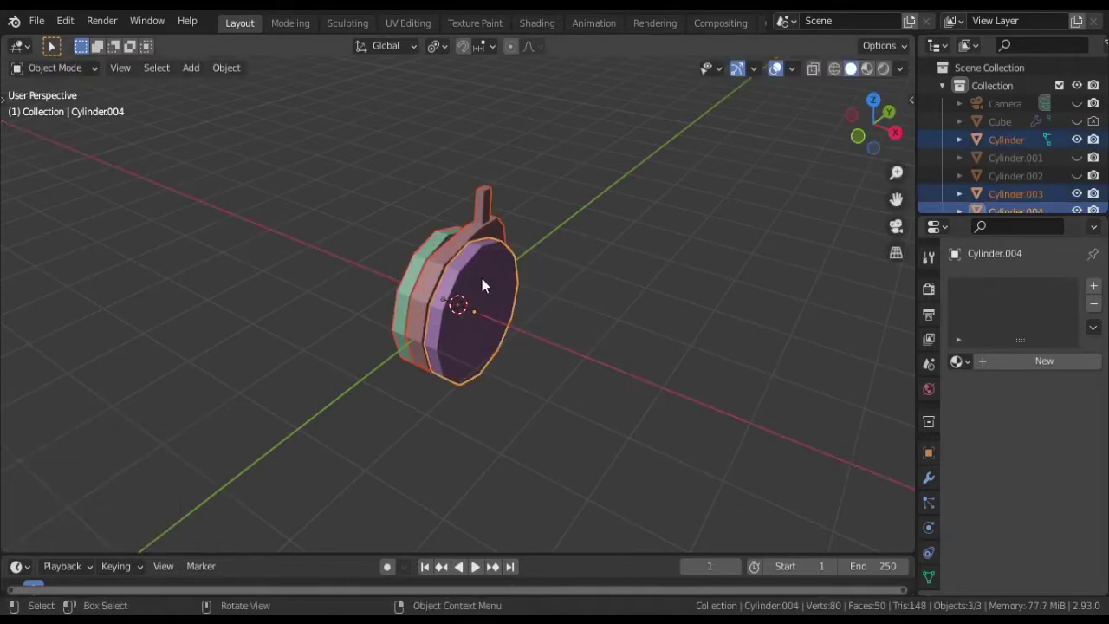
{"action": "key", "text": "ctrl+j"}
{"action": "middle_click_drag", "start_coordinate": [490, 285], "coordinate": [560, 258]}
{"action": "key", "text": "Tab"}
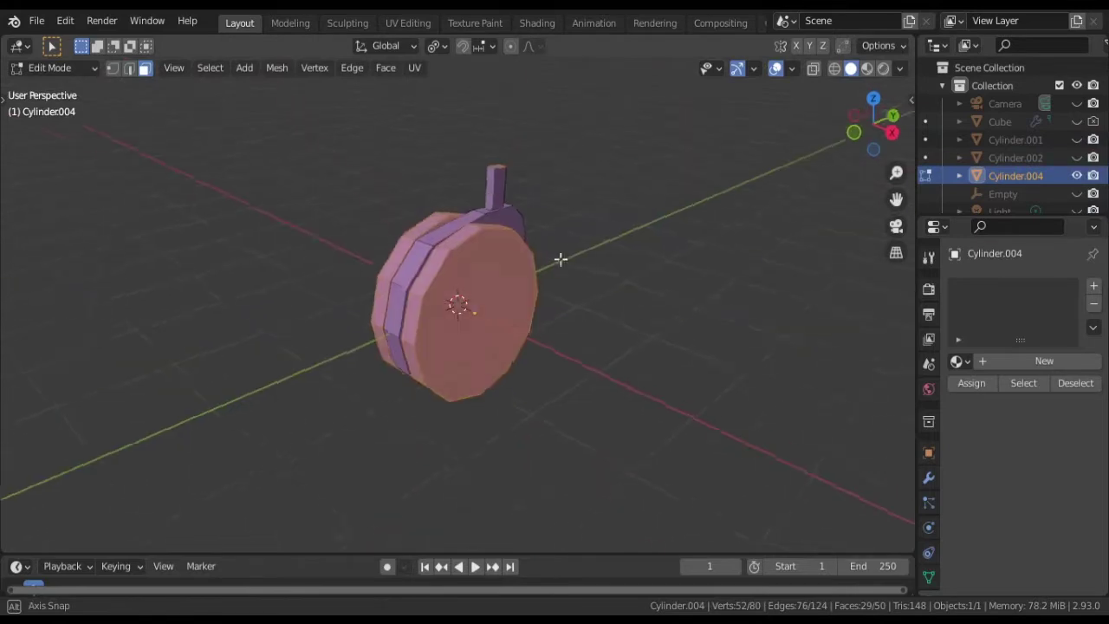
{"action": "left_click", "coordinate": [550, 318]}
{"action": "key", "text": "Tab"}
{"action": "mouse_move", "coordinate": [542, 320]}
{"action": "middle_mouse_down"}
{"action": "mouse_move", "coordinate": [594, 324]}
{"action": "mouse_move", "coordinate": [548, 329]}
{"action": "middle_mouse_up"}
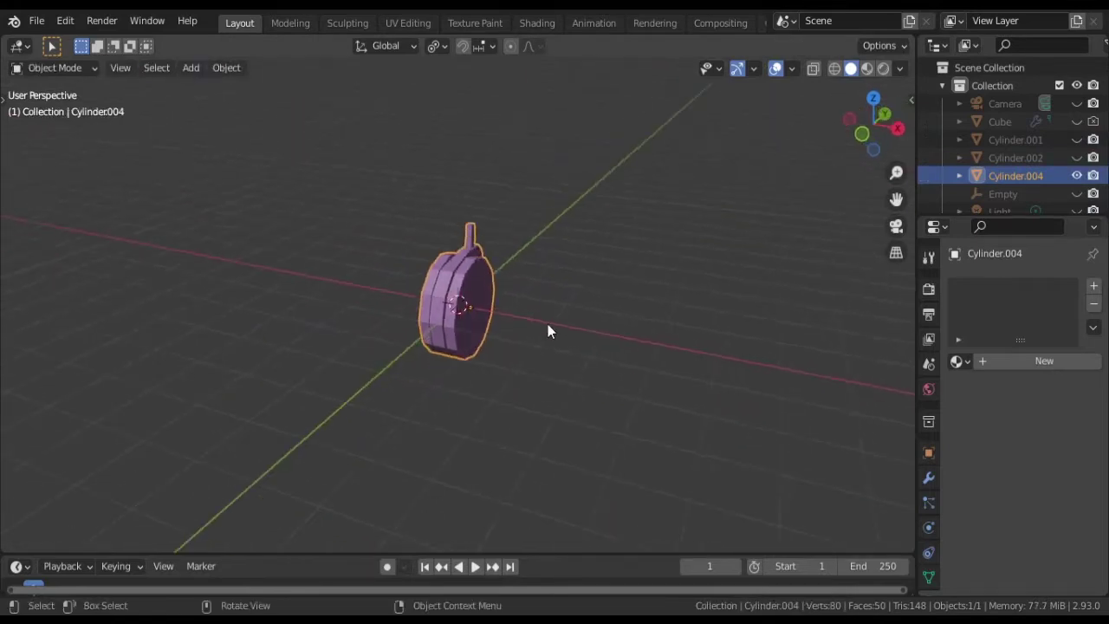
- Hide the caster wheel and add a cylinder with 5 vertices at the origin
{"action": "key", "text": "shift+a"}
{"action": "mouse_move", "coordinate": [446, 255]}
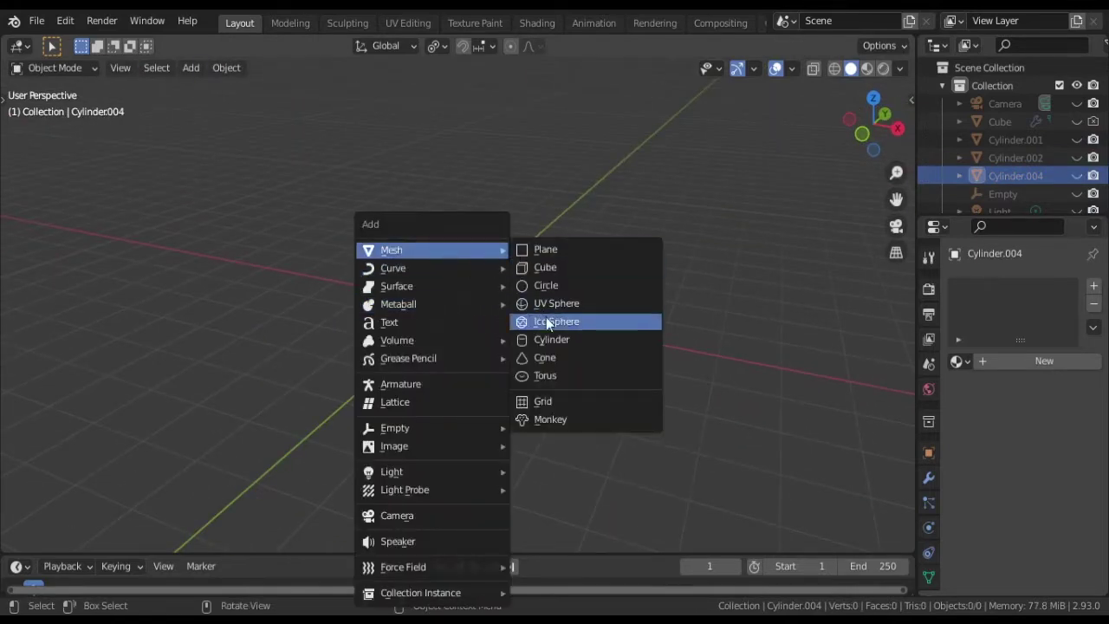
{"action": "left_click", "coordinate": [572, 339]}
{"action": "type", "text": "5"}
{"action": "key", "text": "Return"}
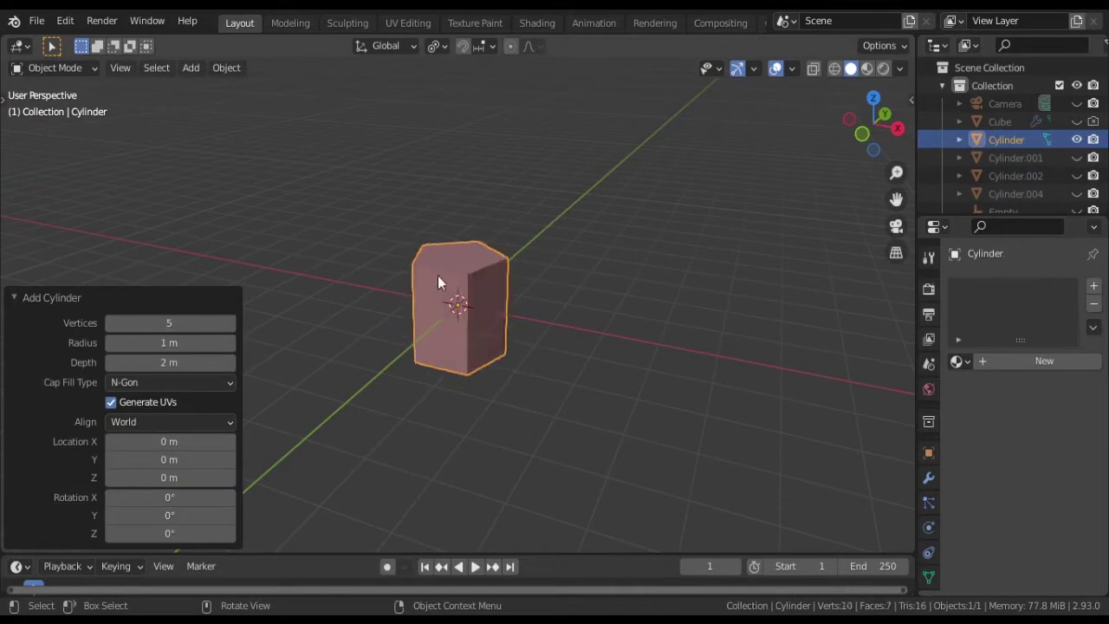
- Flatten the five-sided cylinder to about 0.46 along Z and raise it above the origin
{"action": "key", "text": "s"}
{"action": "key", "text": "z"}
{"action": "left_click", "coordinate": [533, 293]}
{"action": "key", "text": "g"}
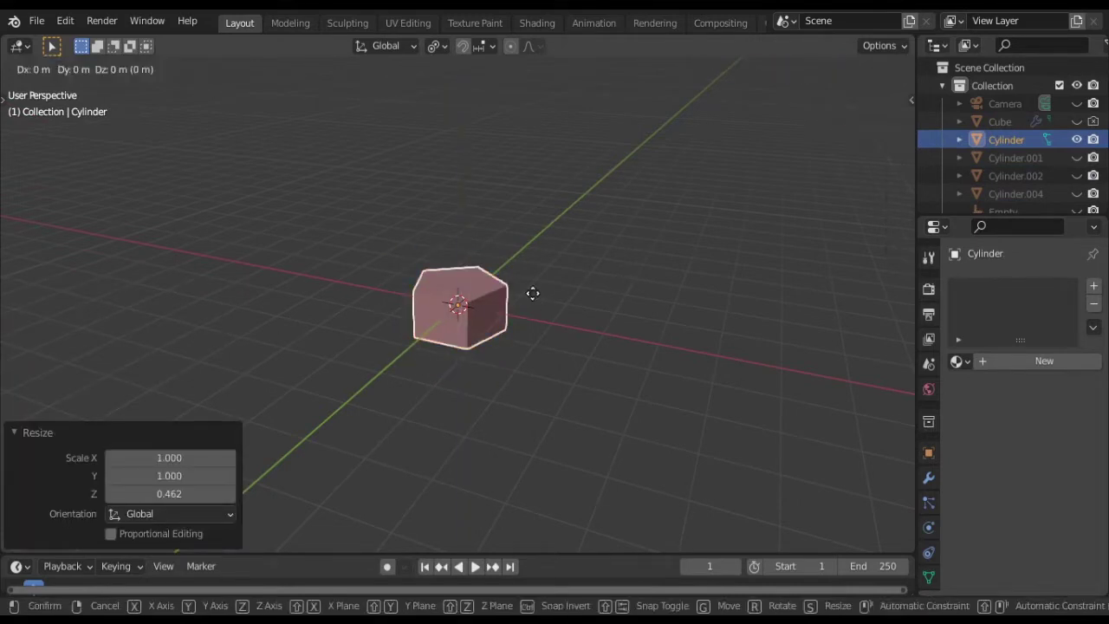
{"action": "key", "text": "z"}
{"action": "left_click", "coordinate": [526, 204]}
- Extrude the five side faces of the cylinder individually by about 5 m to form the base's arms
{"action": "key", "text": "Tab"}
{"action": "left_click", "coordinate": [492, 219]}
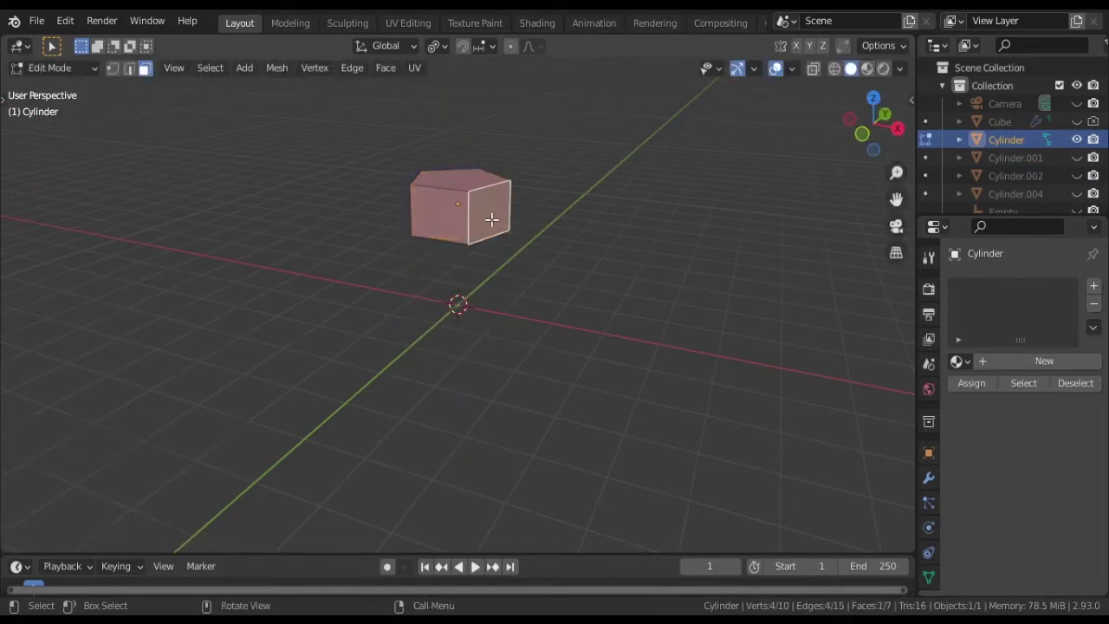
{"action": "key", "text": "alt+e"}
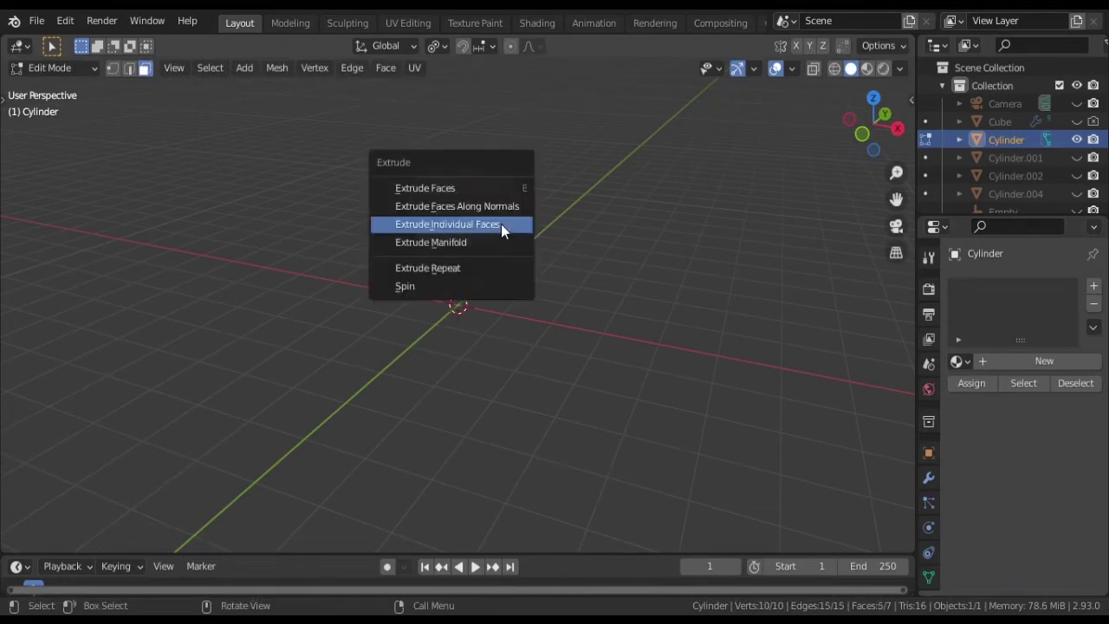
{"action": "left_click", "coordinate": [503, 225]}
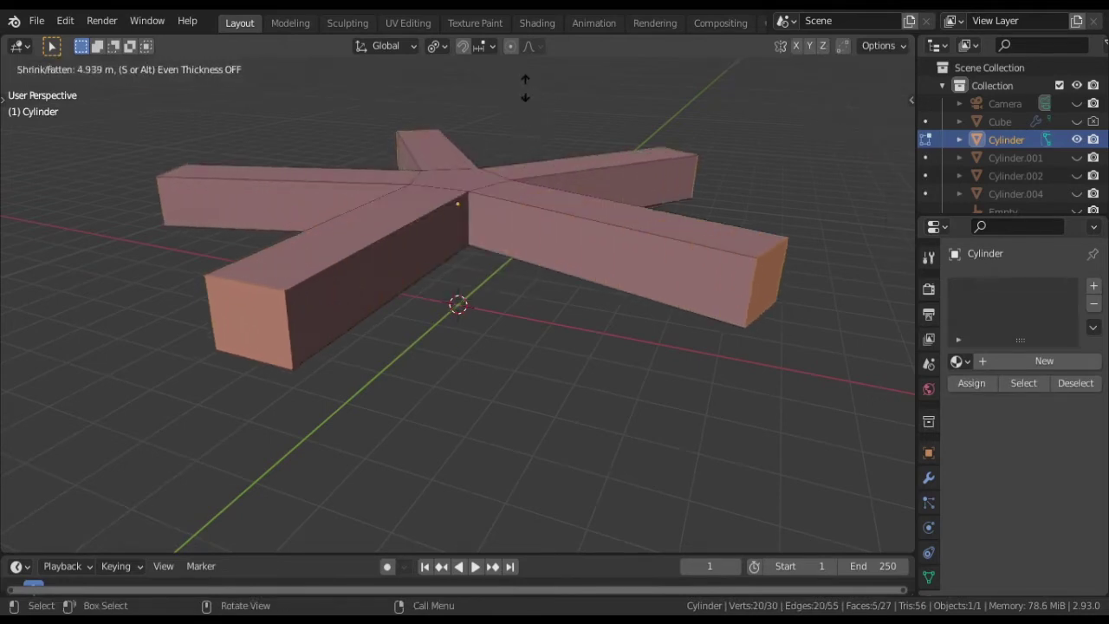
{"action": "left_click", "coordinate": [634, 210]}
- Change the transform pivot point and shrink the end face of each arm so the arms taper outward
{"action": "left_click", "coordinate": [438, 46]}
{"action": "left_click", "coordinate": [485, 104]}
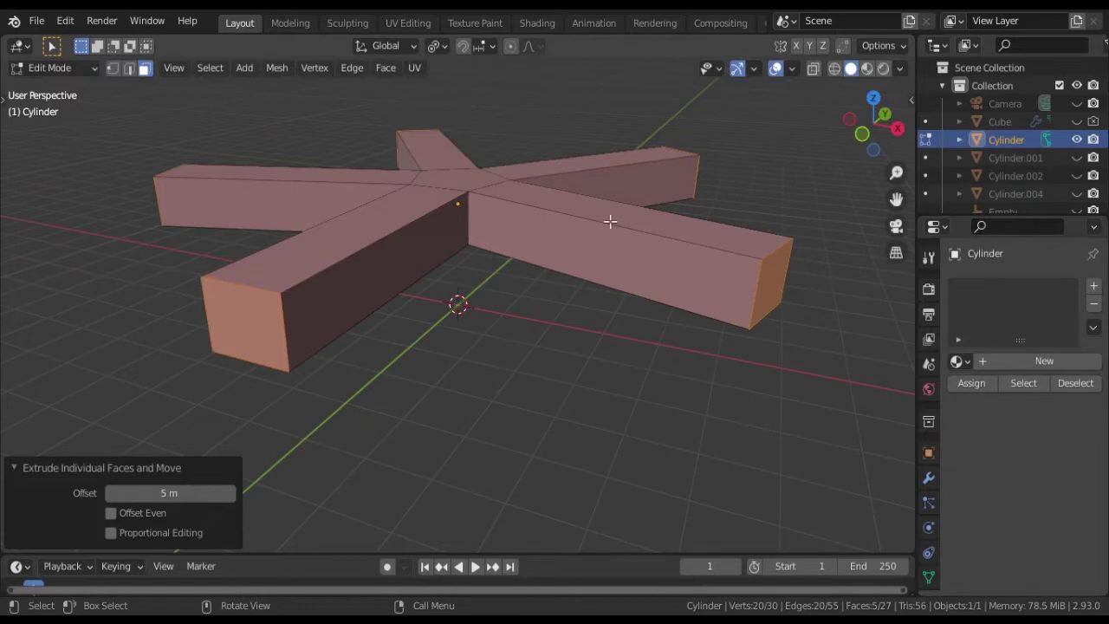
{"action": "key", "text": "s"}
{"action": "left_click", "coordinate": [551, 211]}
- Place the caster wheel under one arm's end and array it with a count of 5 and relative X factor 0
{"action": "key", "text": "g"}
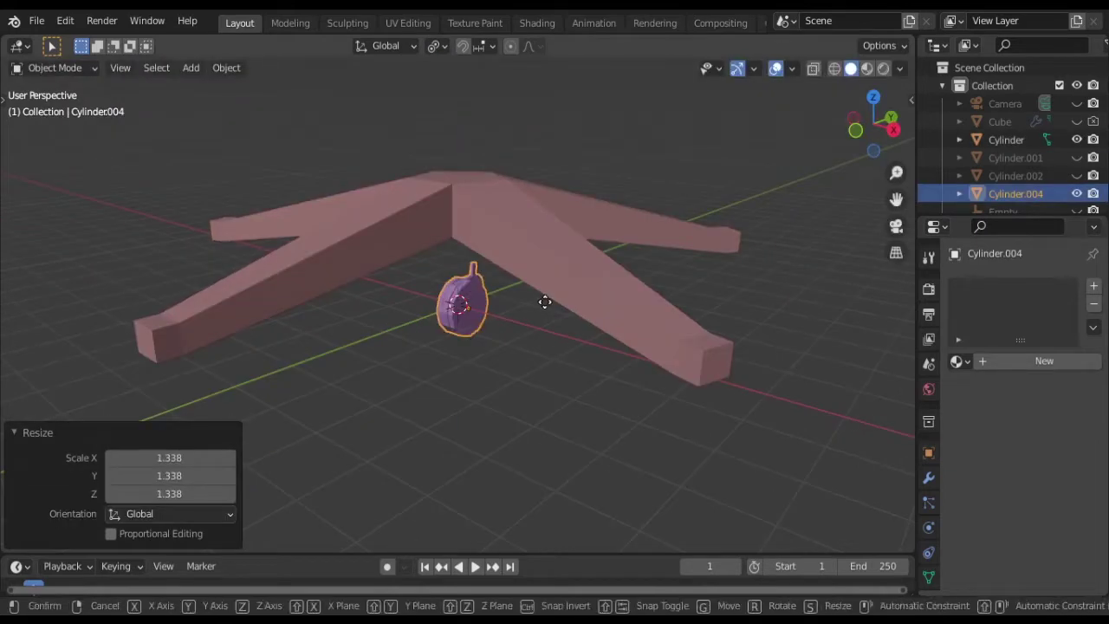
{"action": "key", "text": "y"}
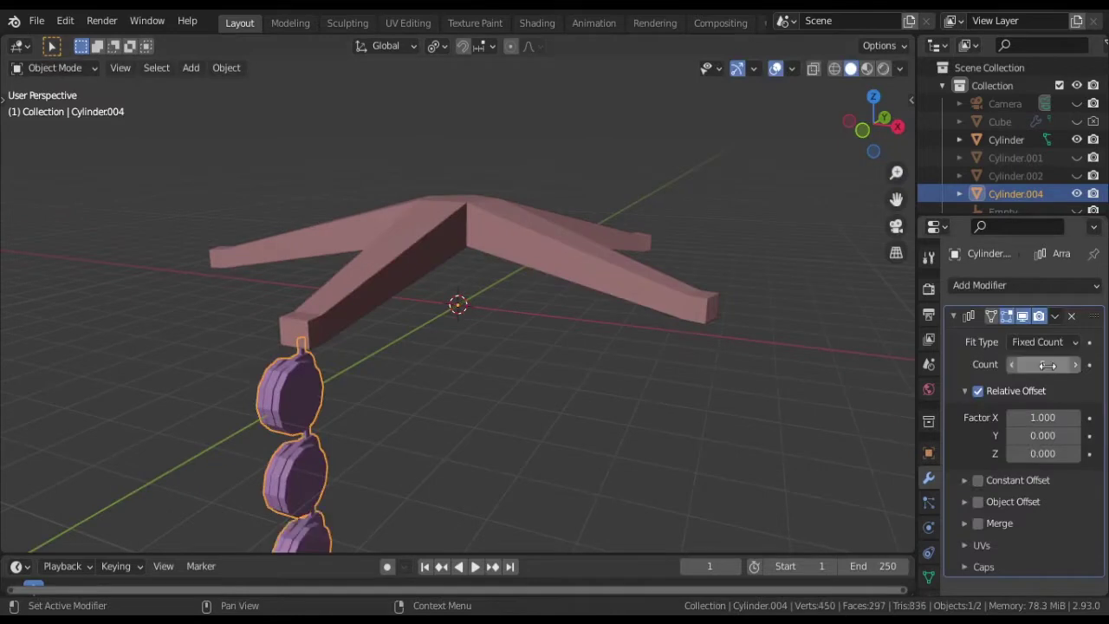
{"action": "key", "text": "Return"}
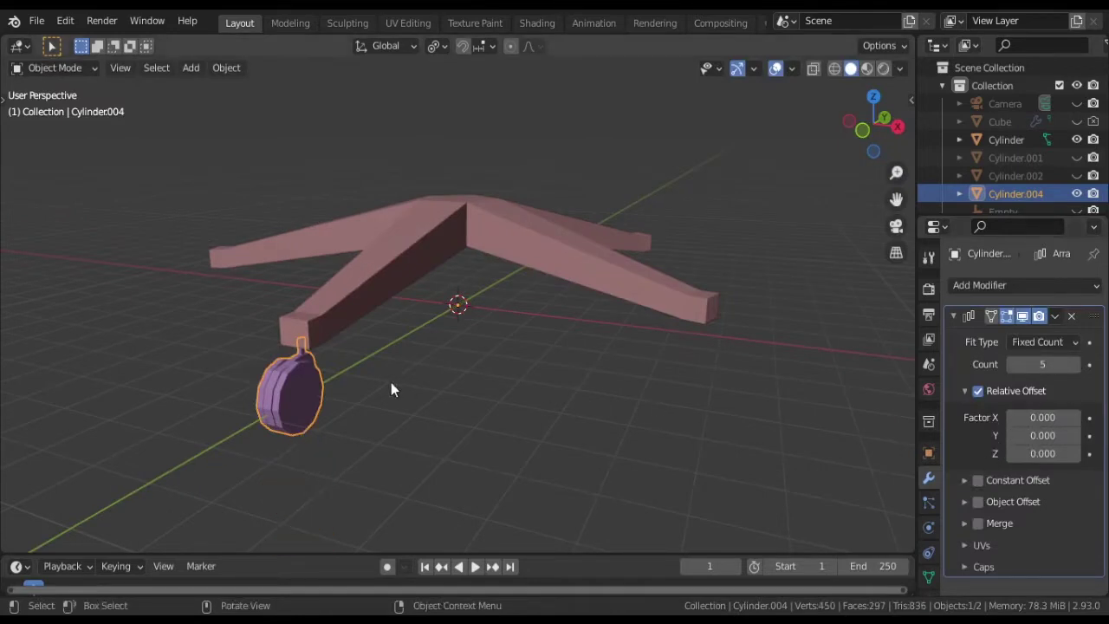
- Enable the array's object offset, add a plain-axes empty at the origin and assign it as the offset object
{"action": "left_click", "coordinate": [979, 502]}
{"action": "key", "text": "shift+a"}
{"action": "mouse_move", "coordinate": [629, 428]}
{"action": "left_click", "coordinate": [732, 428]}
{"action": "scroll", "coordinate": [1022, 416], "scroll_direction": "down", "scroll_amount": 3}
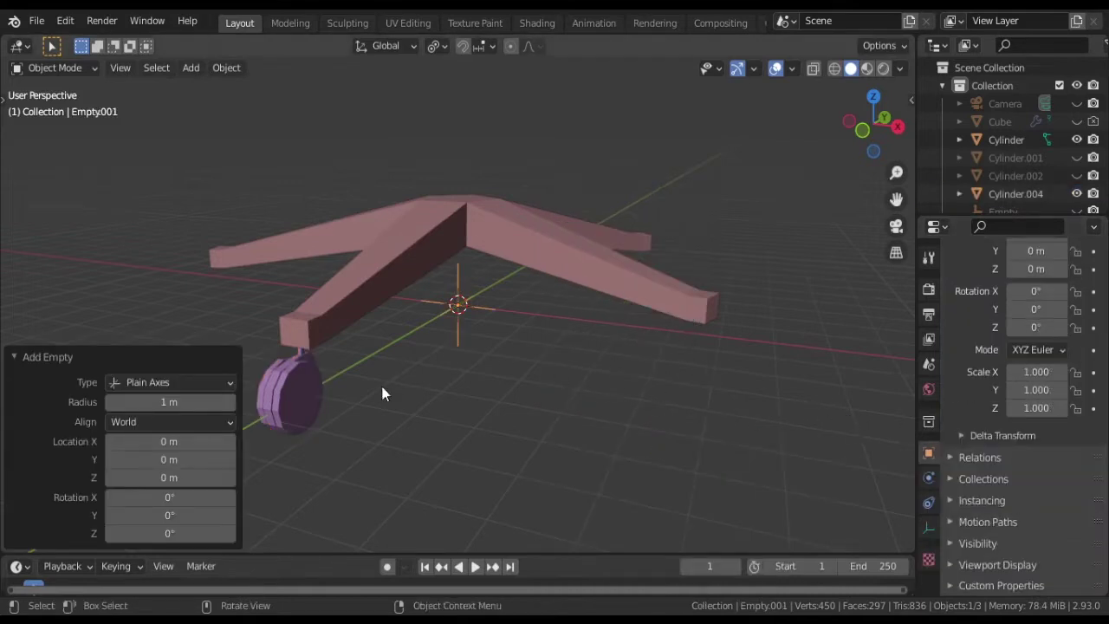
{"action": "key", "text": "ctrl+z"}
{"action": "left_click", "coordinate": [483, 305]}
{"action": "scroll", "coordinate": [435, 367], "scroll_direction": "down", "scroll_amount": 3}
{"action": "mouse_move", "coordinate": [436, 368]}
{"action": "middle_mouse_down"}
{"action": "mouse_move", "coordinate": [520, 364]}
{"action": "mouse_move", "coordinate": [422, 369]}
{"action": "middle_mouse_up"}
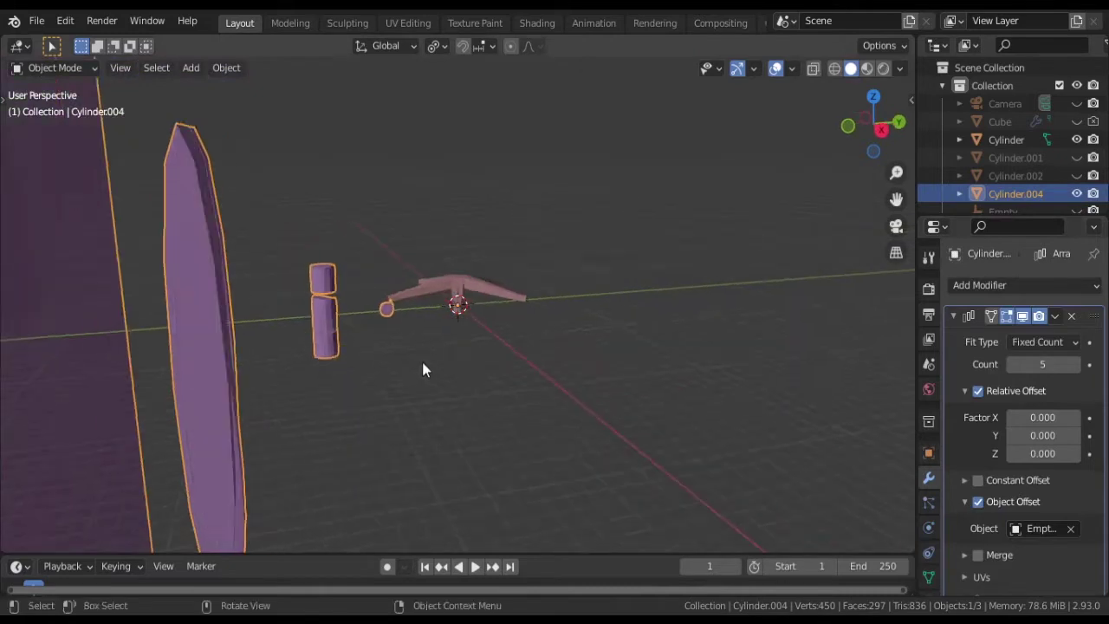
- Apply the caster wheel's location, rotation and scale
{"action": "scroll", "coordinate": [423, 364], "scroll_direction": "up", "scroll_amount": 2}
{"action": "middle_click_drag", "start_coordinate": [458, 331], "coordinate": [358, 331]}
{"action": "key", "text": "Tab"}
{"action": "key", "text": "Tab"}
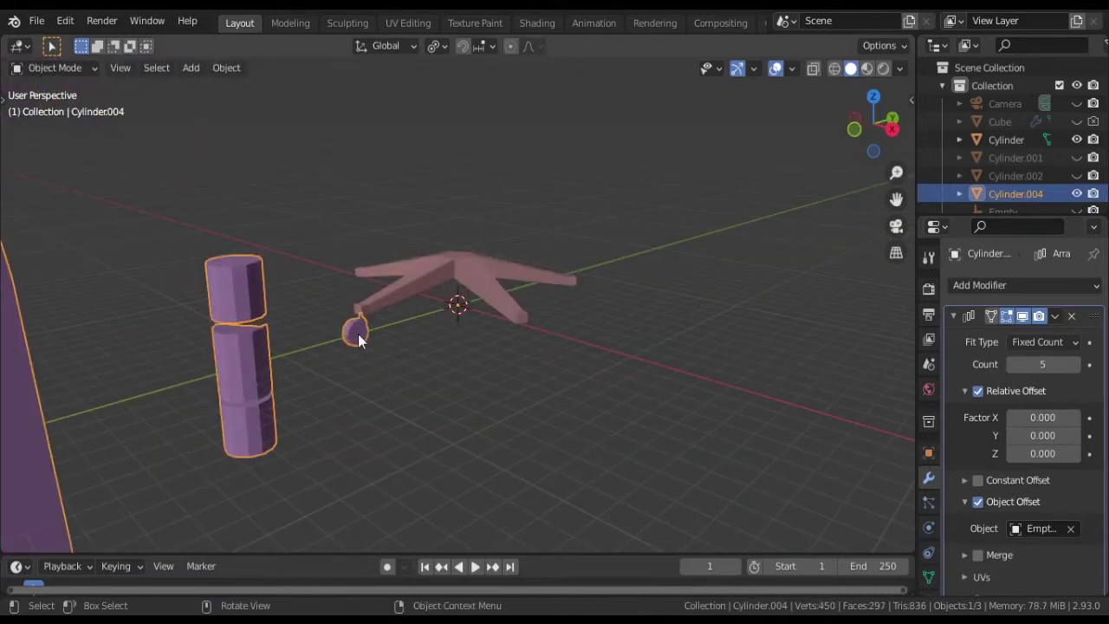
{"action": "key", "text": "ctrl+a"}
{"action": "left_click", "coordinate": [352, 330]}
- Rotate the offset empty 72° about Z to distribute the caster wheels under all five arms
{"action": "middle_click_drag", "start_coordinate": [380, 339], "coordinate": [471, 311]}
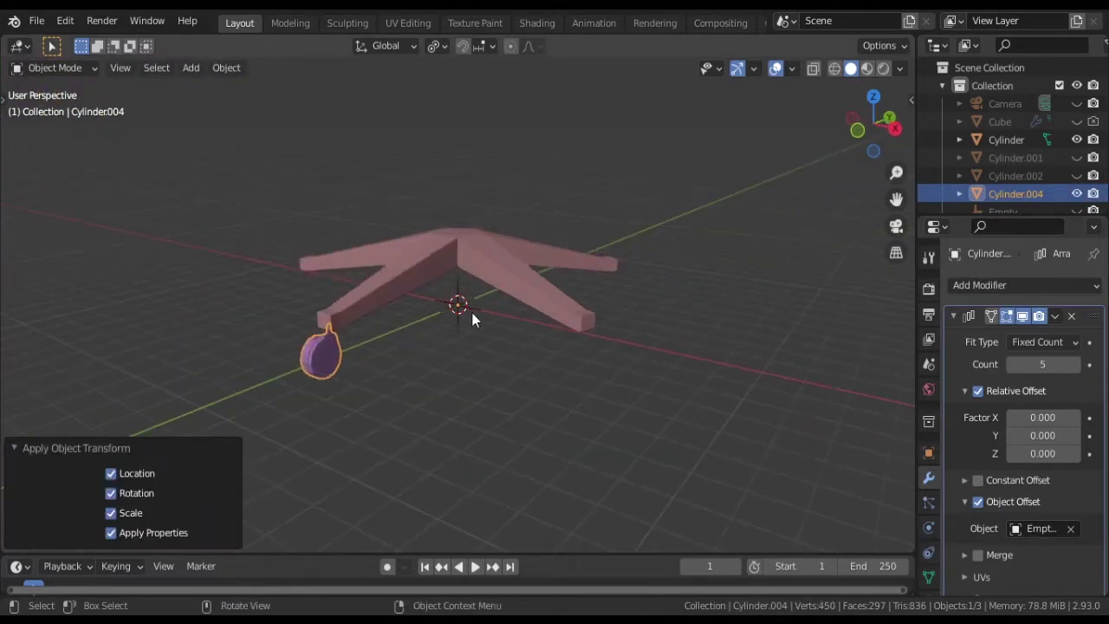
{"action": "left_click", "coordinate": [464, 310]}
{"action": "key", "text": "r"}
{"action": "key", "text": "z"}
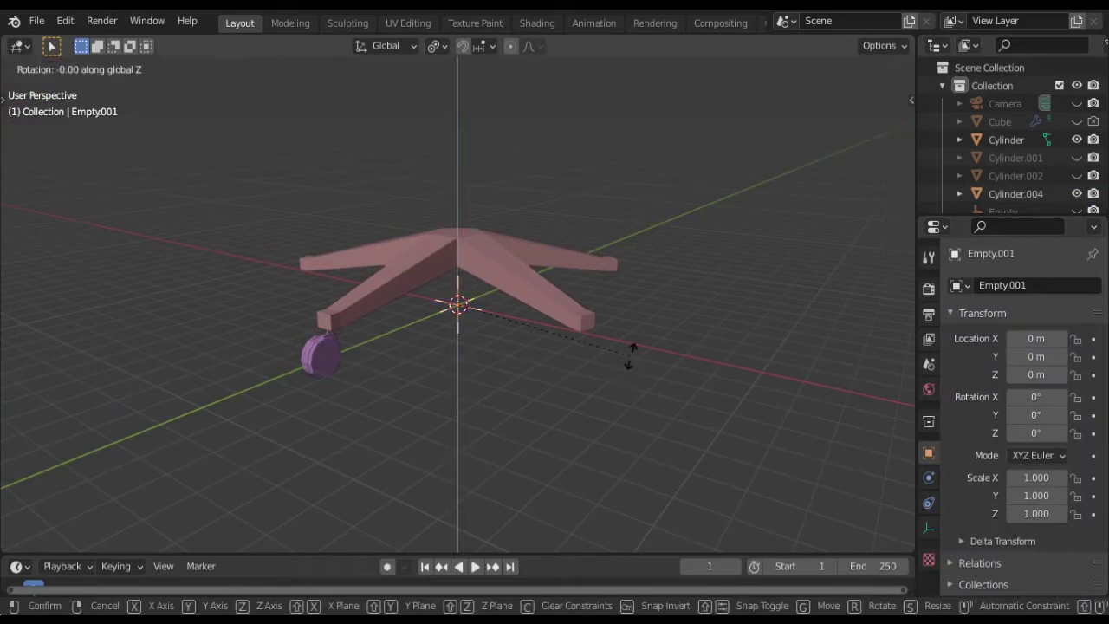
{"action": "type", "text": "72"}
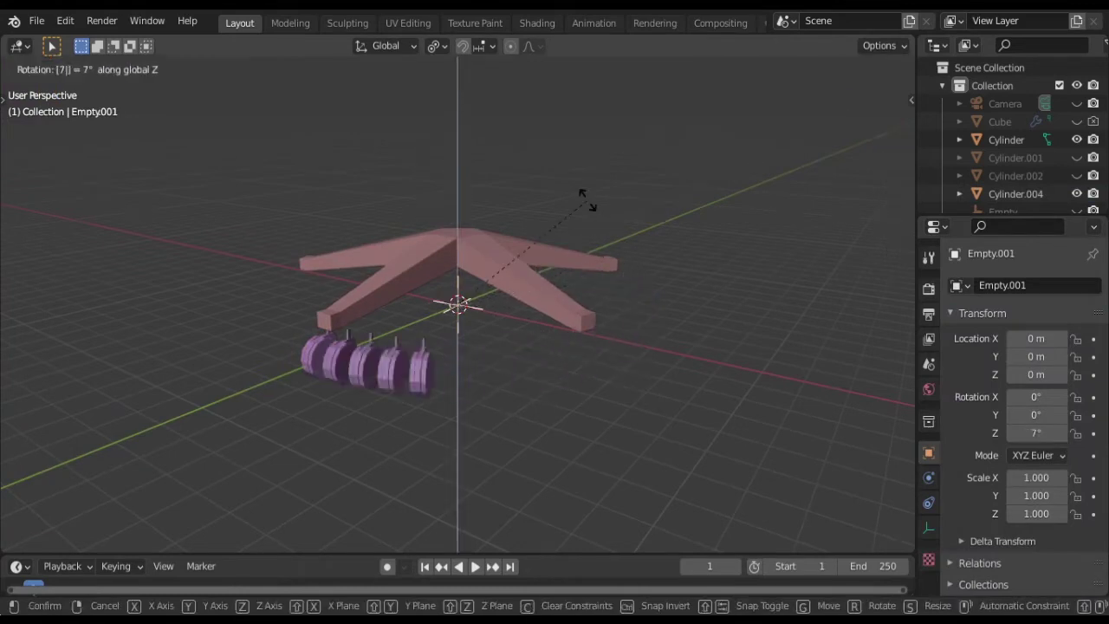
{"action": "key", "text": "Return"}
{"action": "middle_click_drag", "start_coordinate": [586, 205], "coordinate": [517, 332]}
{"action": "left_click", "coordinate": [517, 332]}
- Inset the top face of the base's hub by about 0.16 m and extrude it upward into a central column
{"action": "left_click", "coordinate": [481, 255]}
{"action": "key", "text": "Tab"}
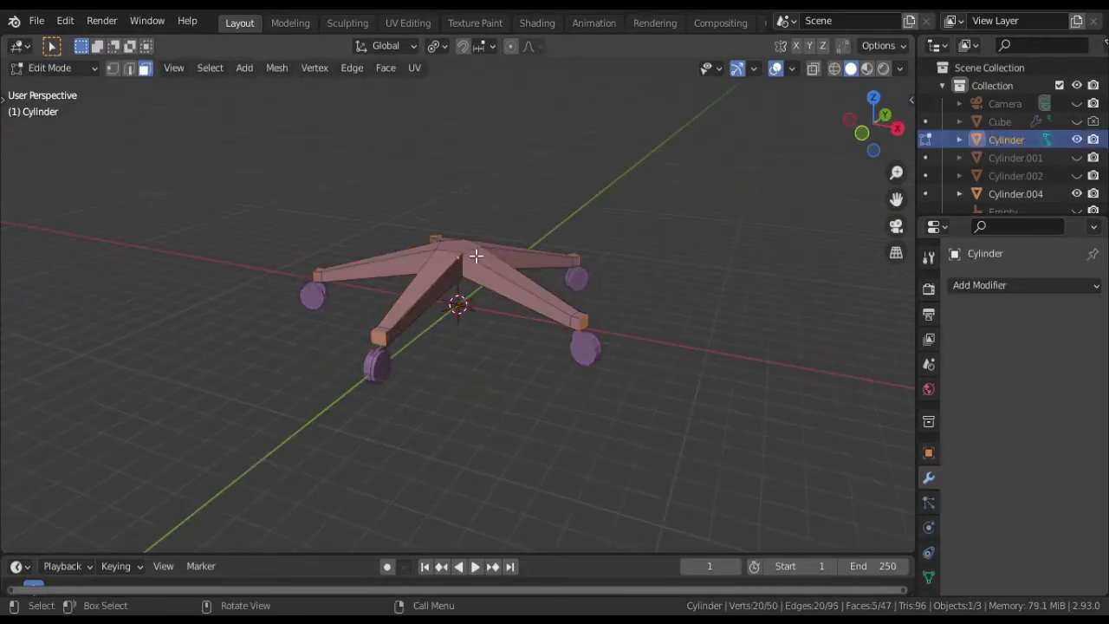
{"action": "middle_click_drag", "start_coordinate": [516, 262], "coordinate": [540, 286]}
{"action": "key", "text": "i"}
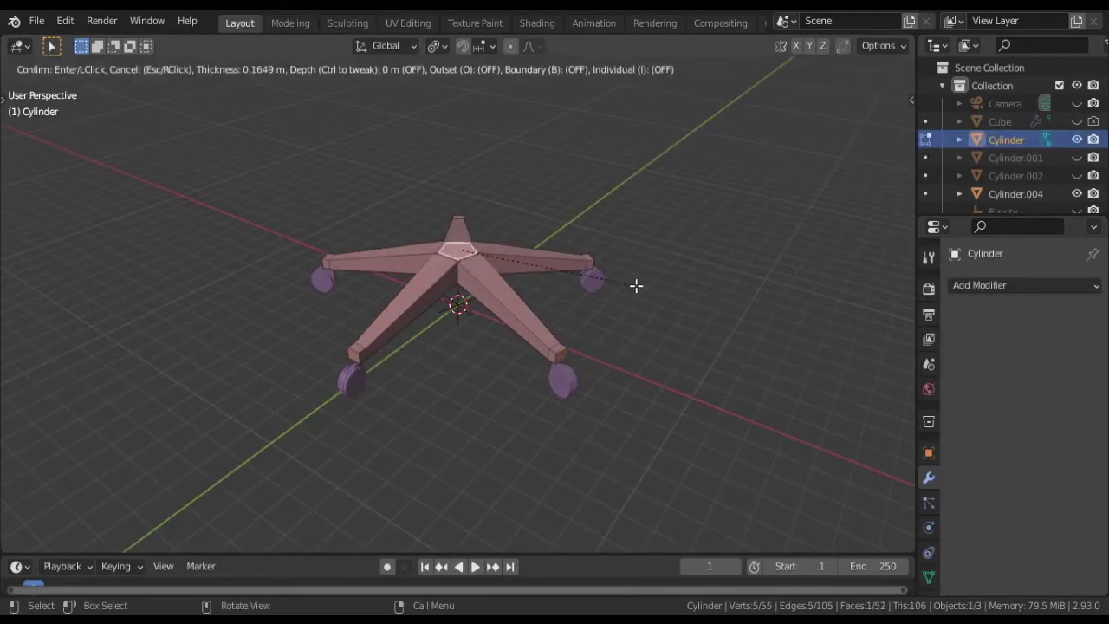
{"action": "left_click", "coordinate": [637, 286]}
{"action": "key", "text": "e"}
{"action": "left_click", "coordinate": [563, 230]}
- Extrude the column's top face in place, scale it to about 2.58 and raise it about 0.54 m along Z
{"action": "key", "text": "e"}
{"action": "right_click", "coordinate": [564, 228]}
{"action": "key", "text": "s"}
{"action": "left_click", "coordinate": [741, 268]}
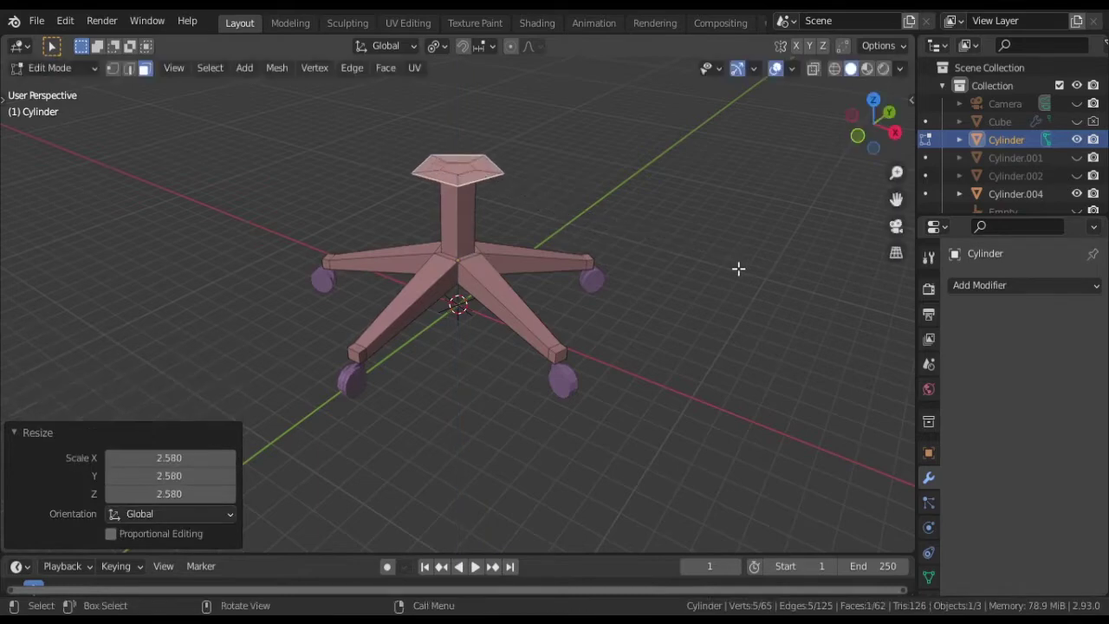
{"action": "key", "text": "g"}
{"action": "key", "text": "z"}
{"action": "left_click", "coordinate": [723, 254]}
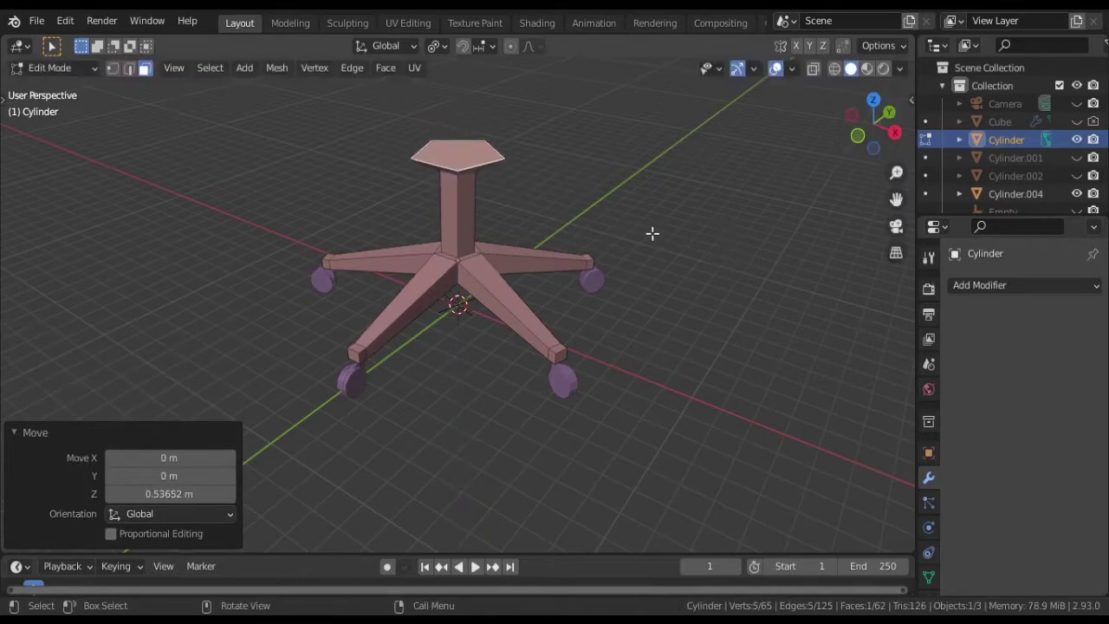
- Extrude the widened top face again, raise it along Z and scale it to about 1.26
{"action": "key", "text": "e"}
{"action": "right_click", "coordinate": [651, 232]}
{"action": "key", "text": "g"}
{"action": "key", "text": "z"}
{"action": "left_click", "coordinate": [651, 208]}
{"action": "key", "text": "s"}
{"action": "left_click", "coordinate": [701, 226]}
- Snap the 3D cursor to the column's top face and add a plane there
{"action": "middle_click_drag", "start_coordinate": [701, 225], "coordinate": [632, 240]}
{"action": "scroll", "coordinate": [627, 202], "scroll_direction": "down", "scroll_amount": 3}
{"action": "key", "text": "shift+s"}
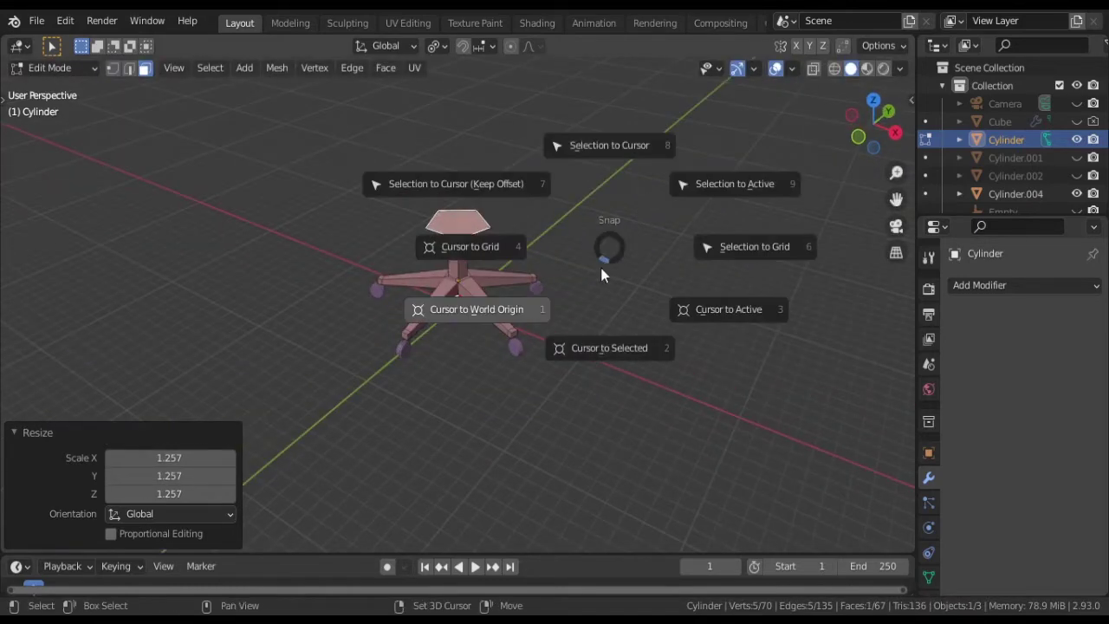
{"action": "left_click", "coordinate": [585, 345]}
{"action": "key", "text": "shift+a"}
{"action": "left_click", "coordinate": [555, 292]}
- Scale the plane to about 0.916 along X and shift it horizontally by about -0.018 m in X and -0.035 m in Y
{"action": "middle_click_drag", "start_coordinate": [554, 263], "coordinate": [659, 329]}
{"action": "key", "text": "s"}
{"action": "key", "text": "x"}
{"action": "left_click", "coordinate": [684, 346]}
{"action": "key", "text": "g"}
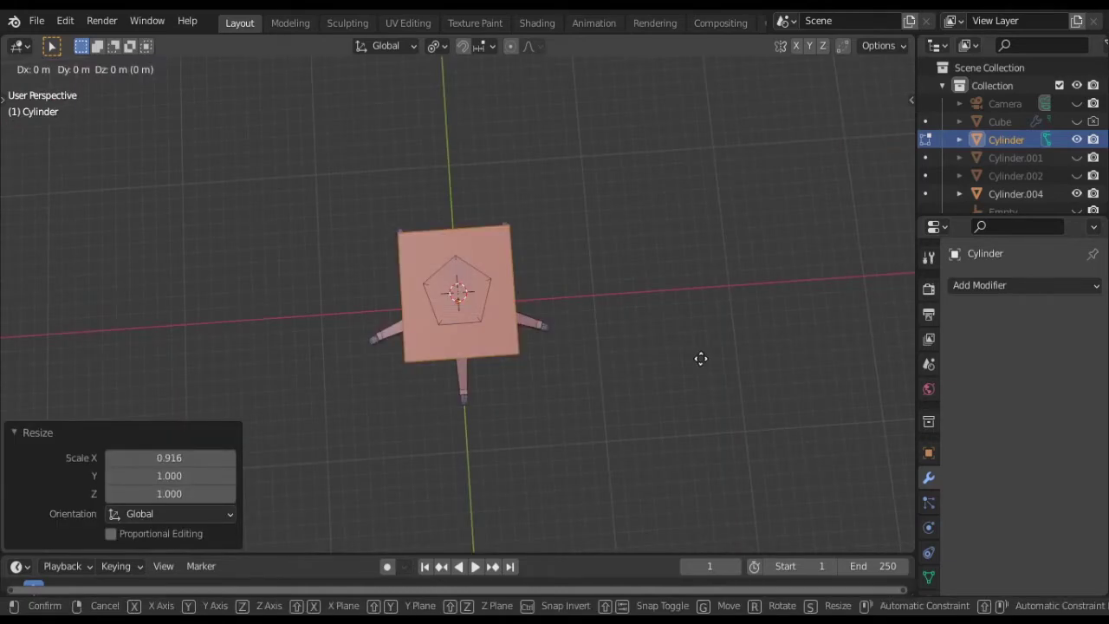
{"action": "key", "text": "shift+z"}
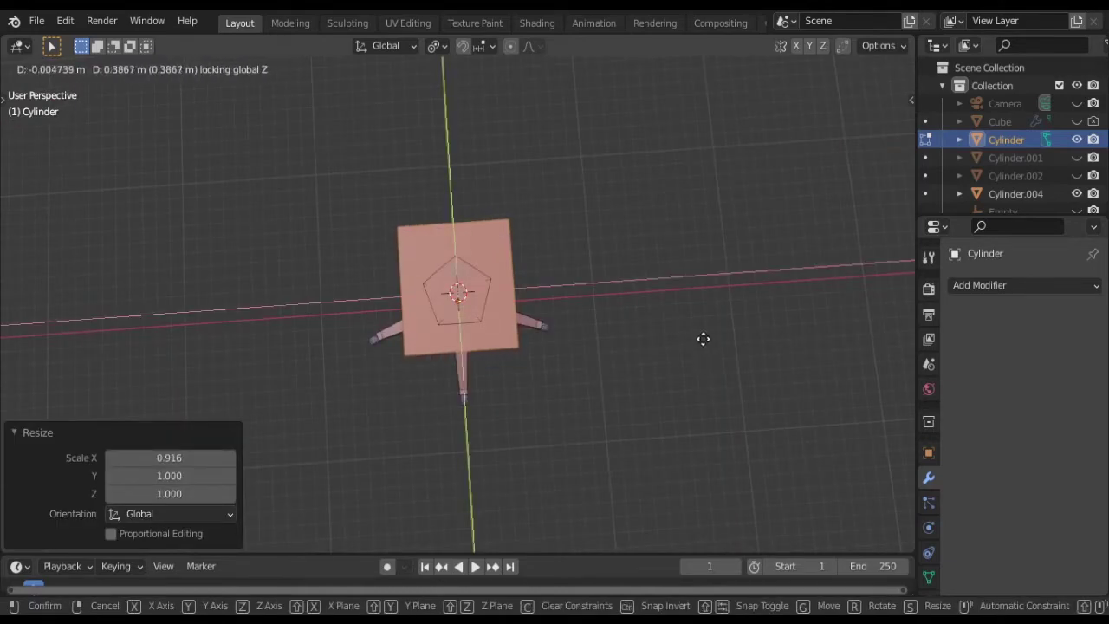
{"action": "left_click", "coordinate": [706, 417]}
- Extrude the plane upward into a thick seat slab
{"action": "middle_click_drag", "start_coordinate": [706, 416], "coordinate": [549, 292]}
{"action": "key", "text": "e"}
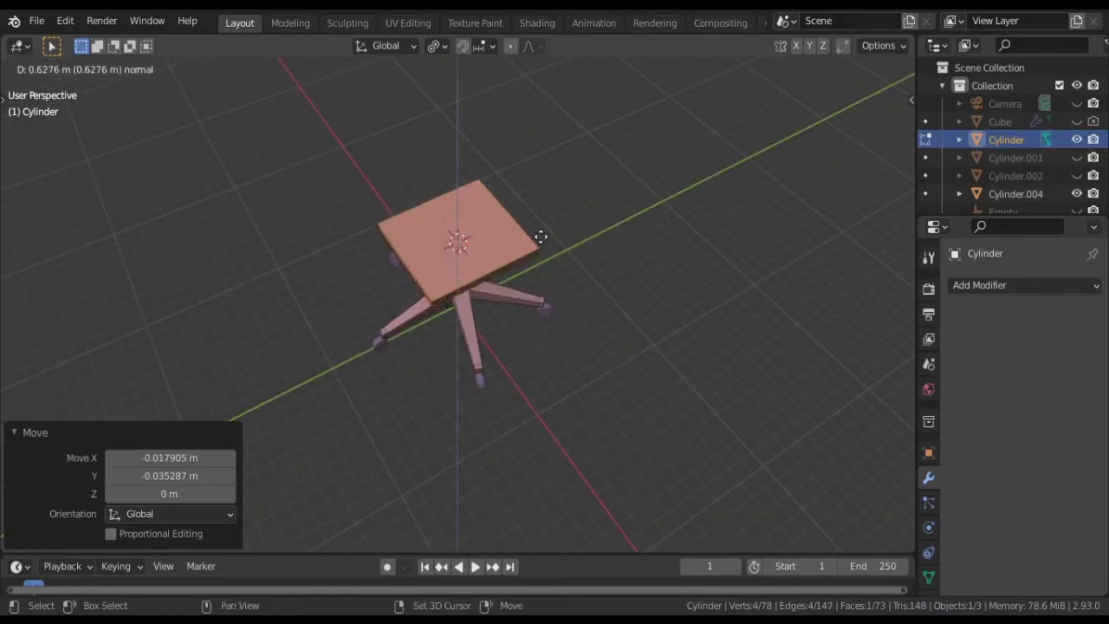
{"action": "left_click", "coordinate": [538, 230]}
{"action": "left_click", "coordinate": [587, 277]}
{"action": "middle_click_drag", "start_coordinate": [586, 277], "coordinate": [508, 347]}
- Separate the linked seat slab from the chair base into its own object and open it in Edit Mode
{"action": "key", "text": "Tab"}
{"action": "key", "text": "Tab"}
{"action": "key", "text": "l"}
{"action": "key", "text": "p"}
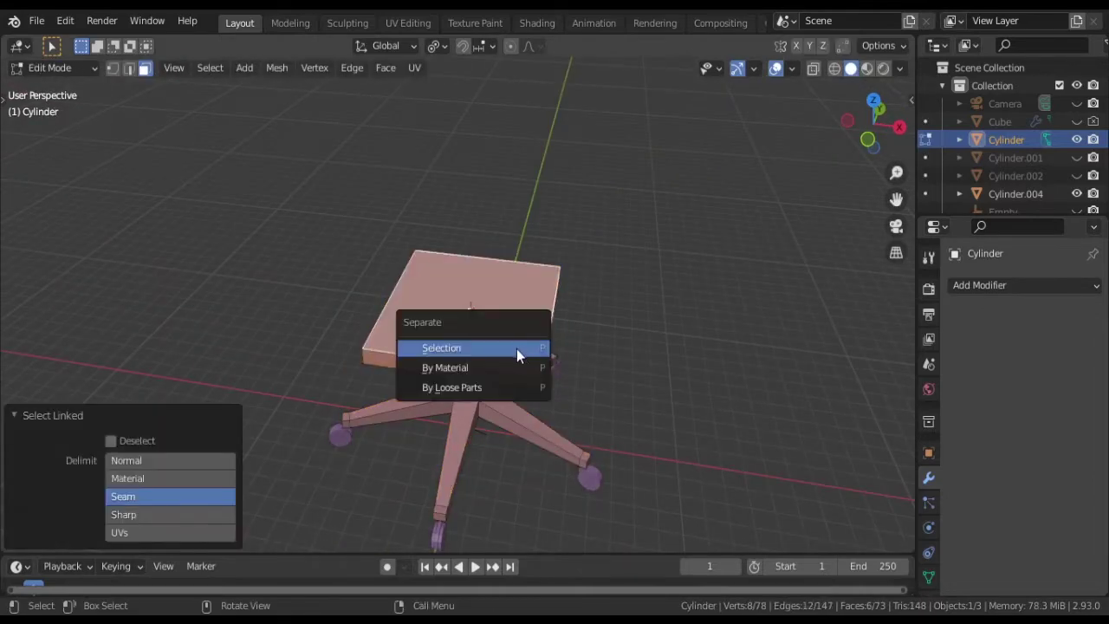
{"action": "left_click", "coordinate": [518, 348]}
{"action": "key", "text": "Tab"}
{"action": "left_click", "coordinate": [550, 403]}
{"action": "key", "text": "Tab"}
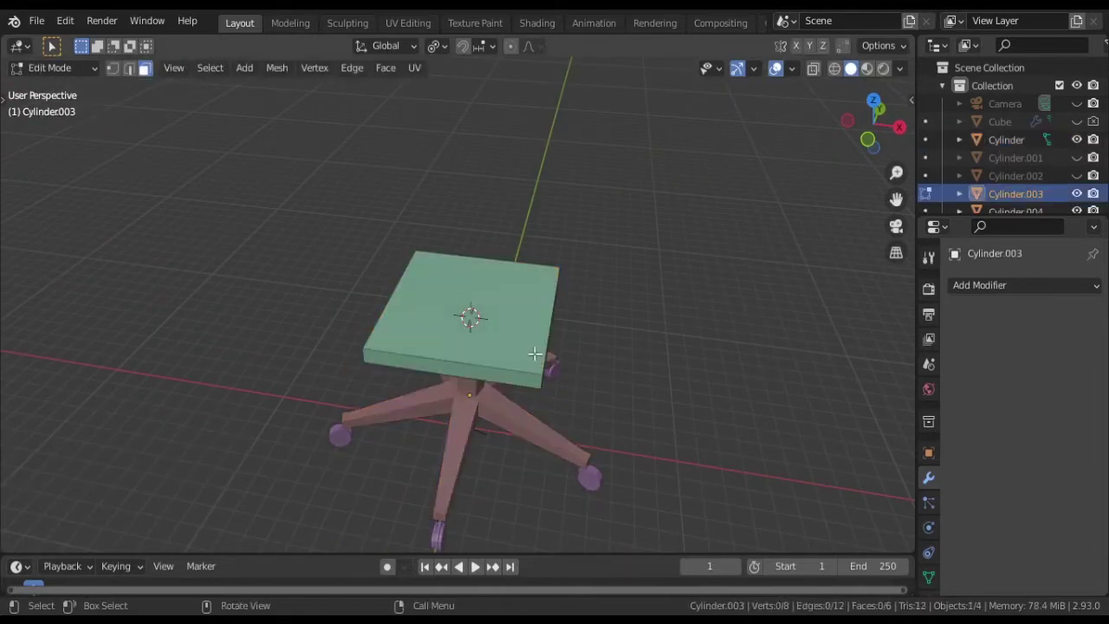
- Cut a centred loop lengthwise through the seat and delete the vertices of its -X half
{"action": "left_click", "coordinate": [515, 359]}
{"action": "middle_click_drag", "start_coordinate": [516, 359], "coordinate": [505, 361]}
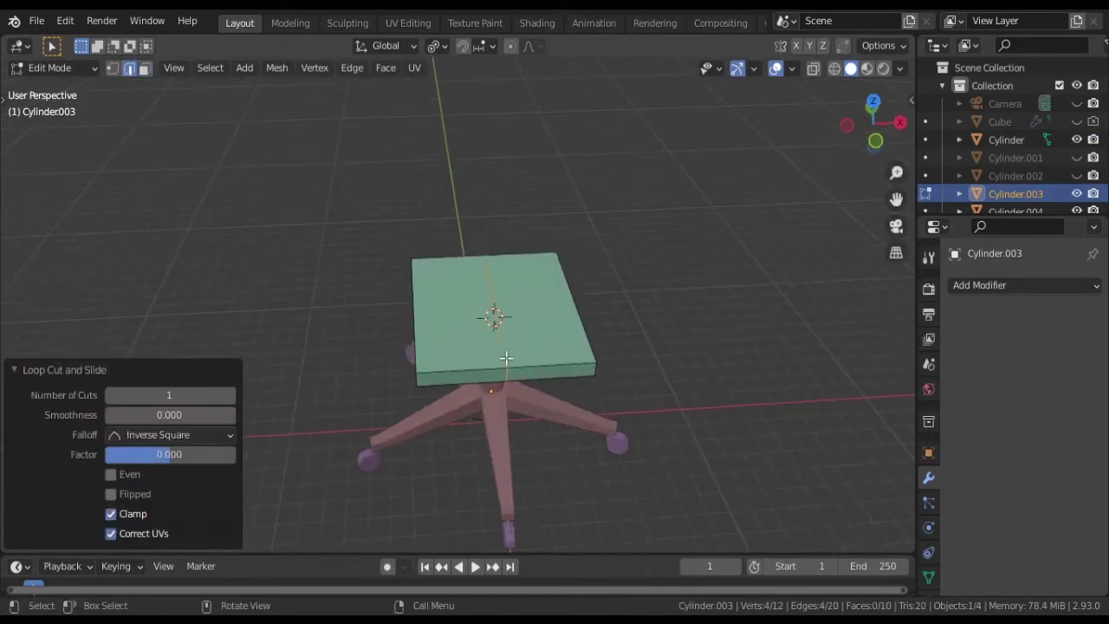
{"action": "key", "text": "alt+z"}
{"action": "key", "text": "1"}
{"action": "left_click_drag", "start_coordinate": [384, 248], "coordinate": [440, 412]}
{"action": "key", "text": "x"}
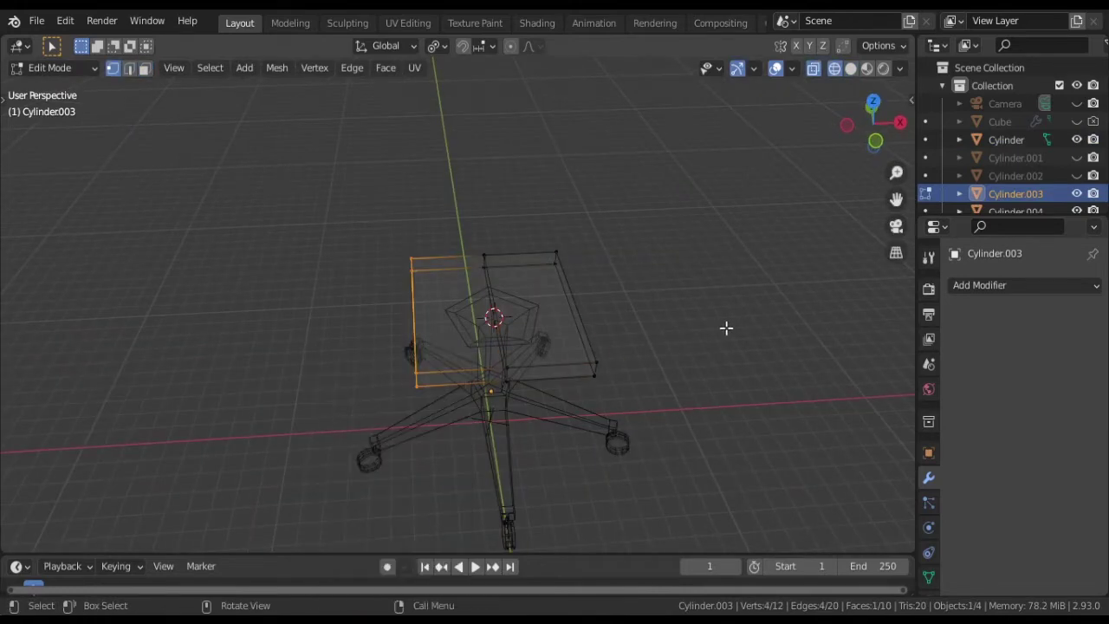
{"action": "key", "text": "x"}
{"action": "left_click", "coordinate": [489, 375]}
- Add a Mirror modifier on the X axis to the seat and return to solid Object Mode display
{"action": "left_click", "coordinate": [1022, 285]}
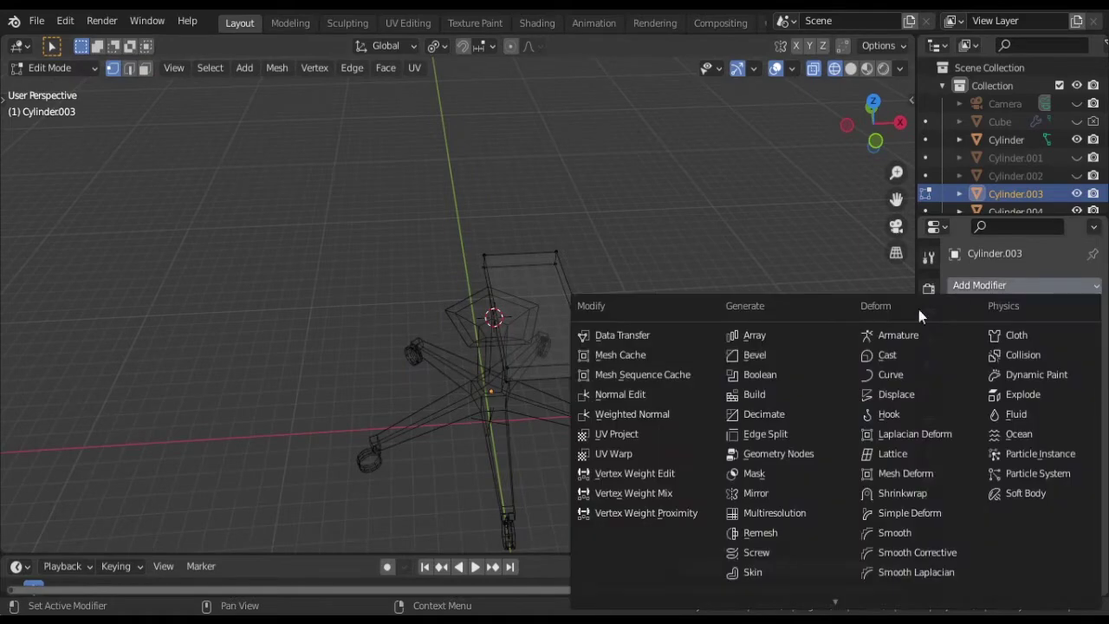
{"action": "left_click", "coordinate": [776, 492]}
{"action": "key", "text": "Tab"}
{"action": "key", "text": "alt+z"}
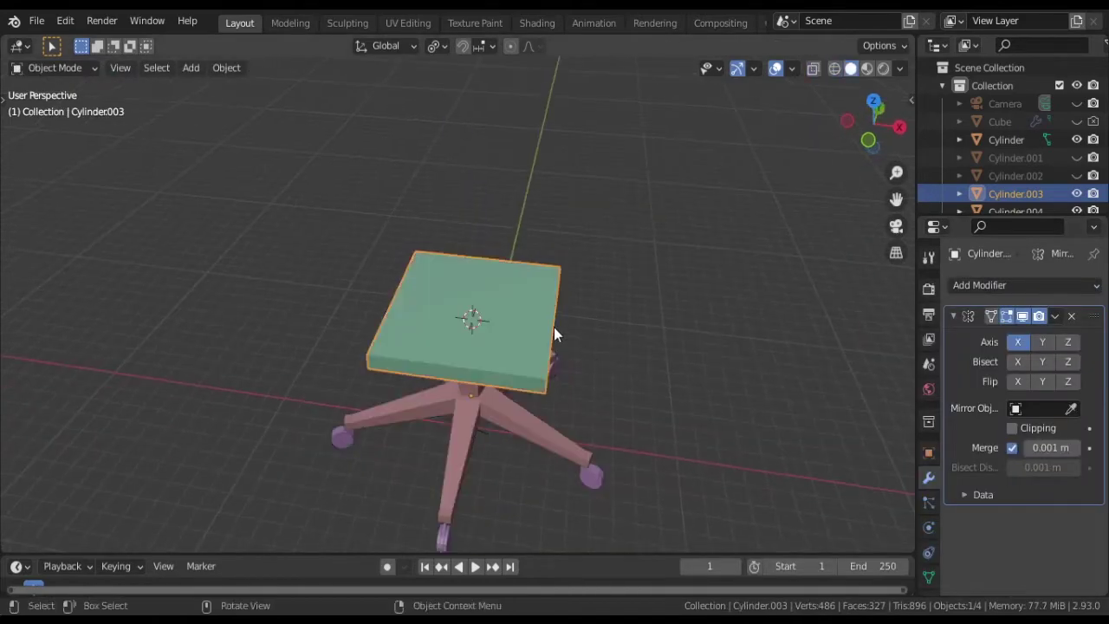
- Duplicate the rear face of the seat half in place
{"action": "key", "text": "Tab"}
{"action": "middle_click_drag", "start_coordinate": [526, 302], "coordinate": [399, 376]}
{"action": "scroll", "coordinate": [455, 275], "scroll_direction": "up", "scroll_amount": 3}
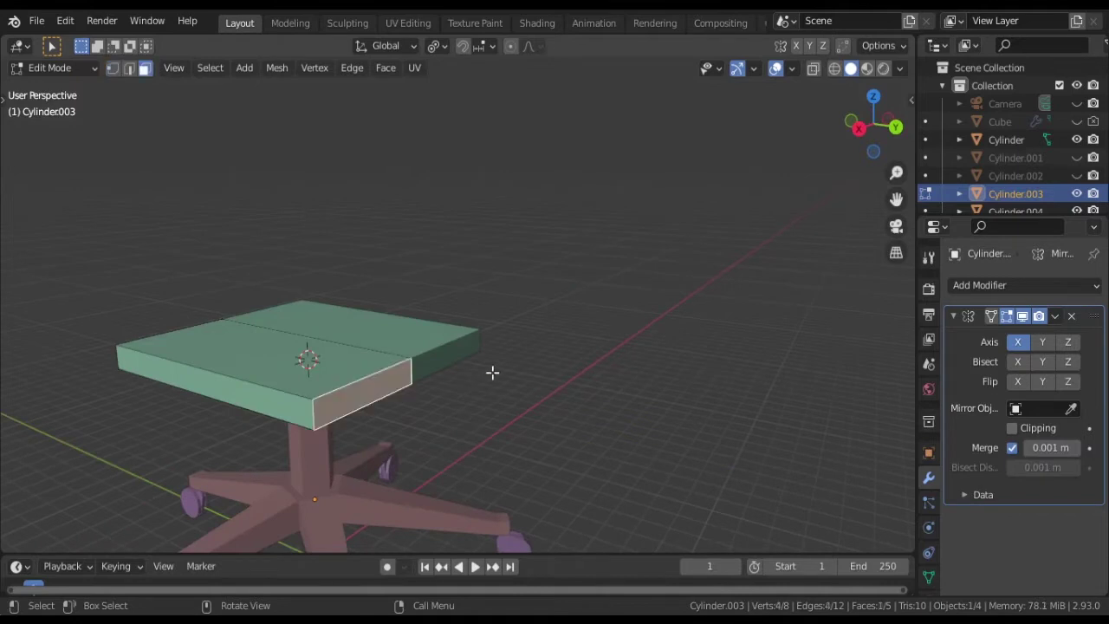
{"action": "key", "text": "shift+d"}
{"action": "right_click", "coordinate": [515, 346]}
- Scale the duplicated face to about 0.33 along X and move it along X towards the seat's centre line
{"action": "key", "text": "s"}
{"action": "key", "text": "x"}
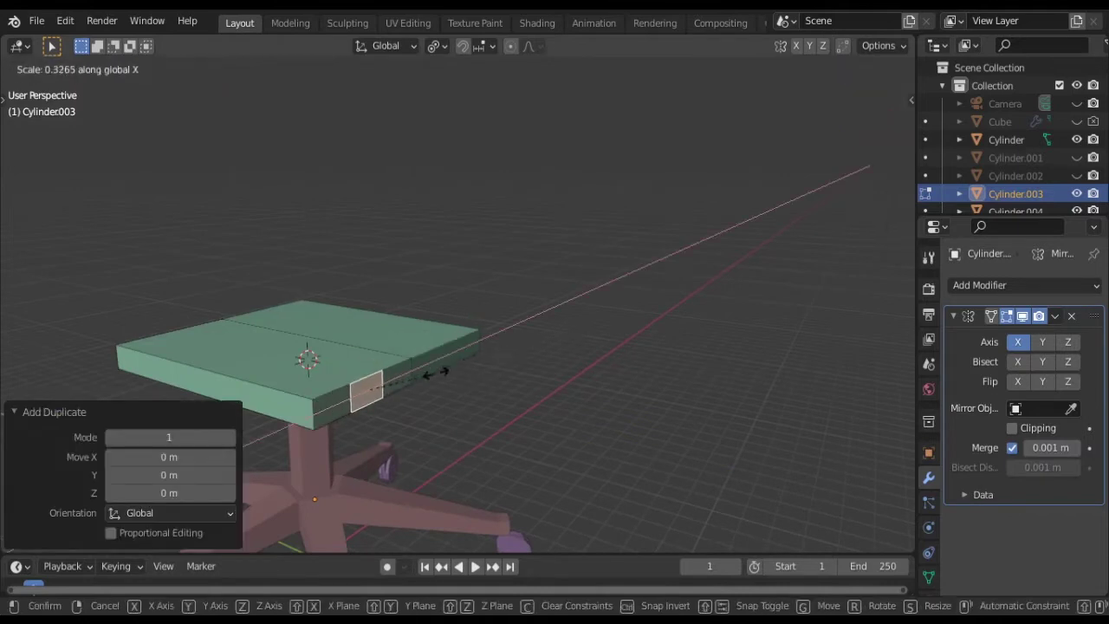
{"action": "left_click", "coordinate": [433, 375]}
{"action": "key", "text": "g"}
{"action": "key", "text": "x"}
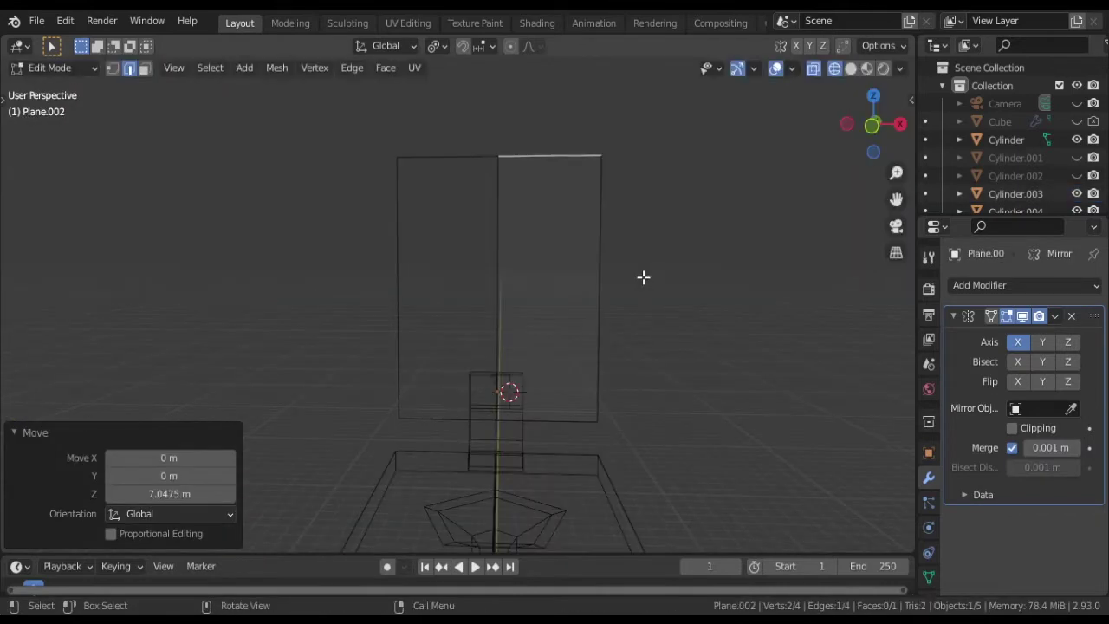
- Extrude the mirrored backrest panel's face to give it thickness, and return to solid Object Mode display
{"action": "left_click", "coordinate": [547, 277]}
{"action": "key", "text": "e"}
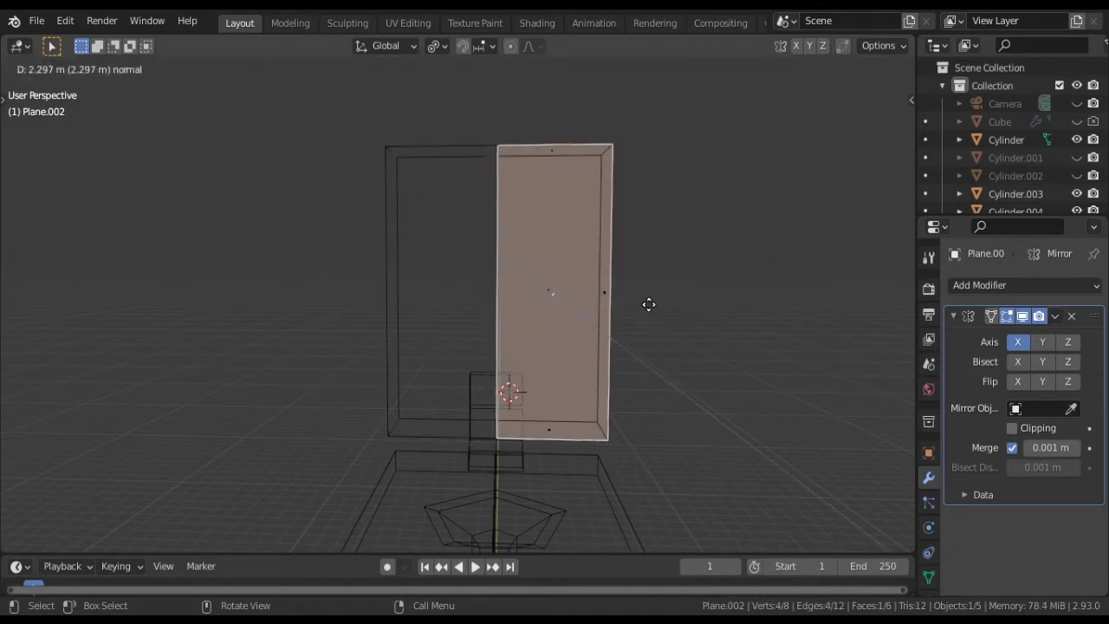
{"action": "left_click", "coordinate": [646, 319]}
{"action": "key", "text": "Tab"}
{"action": "middle_click_drag", "start_coordinate": [661, 320], "coordinate": [645, 321]}
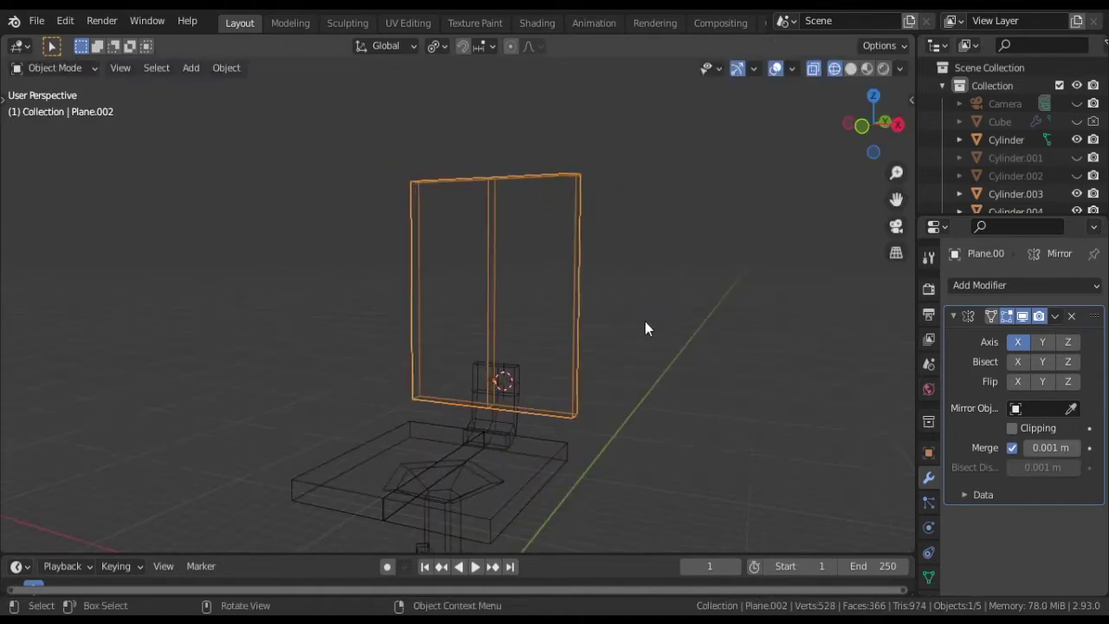
{"action": "key", "text": "shift+z"}
{"action": "middle_click_drag", "start_coordinate": [600, 362], "coordinate": [543, 319]}
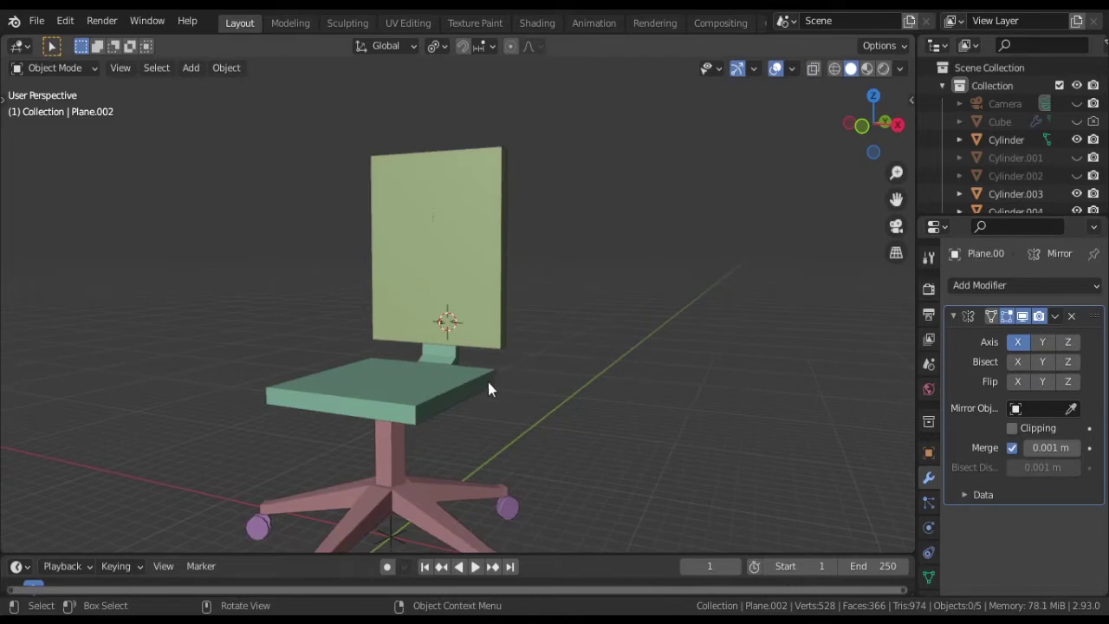
- Add a Subdivision Surface modifier to the backrest and open the mesh in Edit Mode
{"action": "key", "text": "a"}
{"action": "left_click", "coordinate": [979, 285]}
{"action": "scroll", "coordinate": [774, 539], "scroll_direction": "down", "scroll_amount": 2}
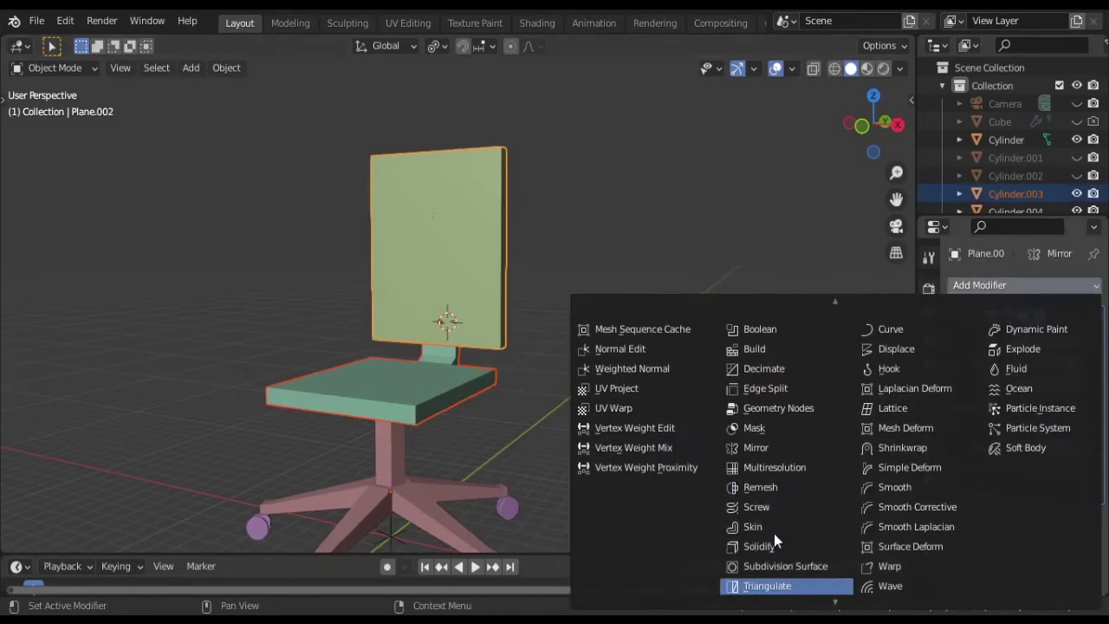
{"action": "left_click", "coordinate": [779, 566]}
{"action": "scroll", "coordinate": [527, 344], "scroll_direction": "up", "scroll_amount": 4}
{"action": "key", "text": "Tab"}
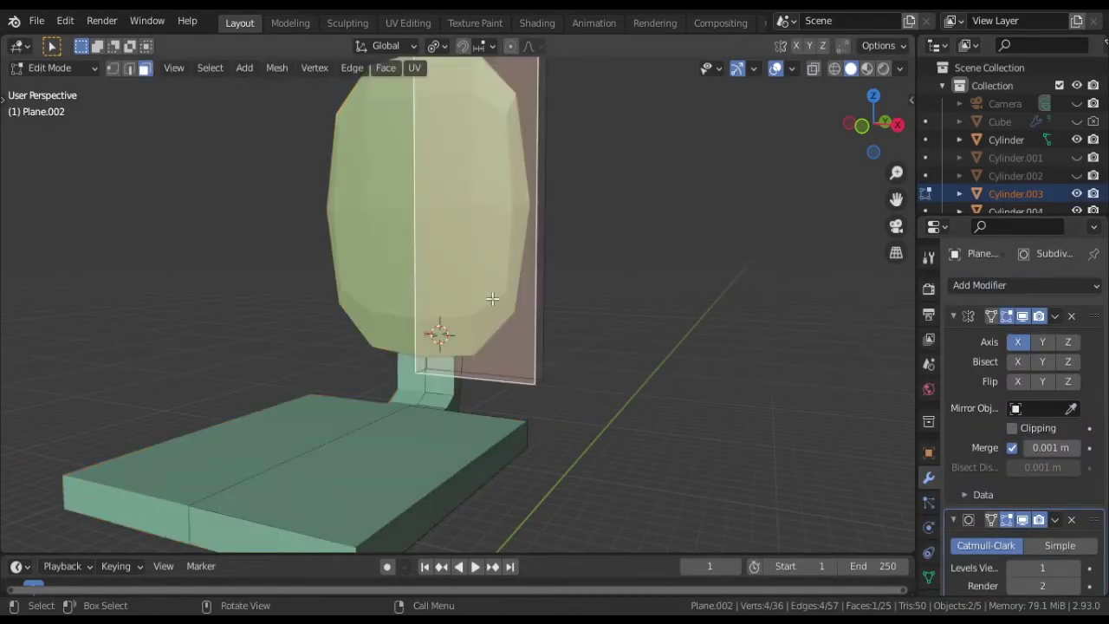
- Cut a horizontal loop across the lower backrest at factor 0.409 and two loops around its thickness, the first at 0.689
{"action": "left_click", "coordinate": [512, 299]}
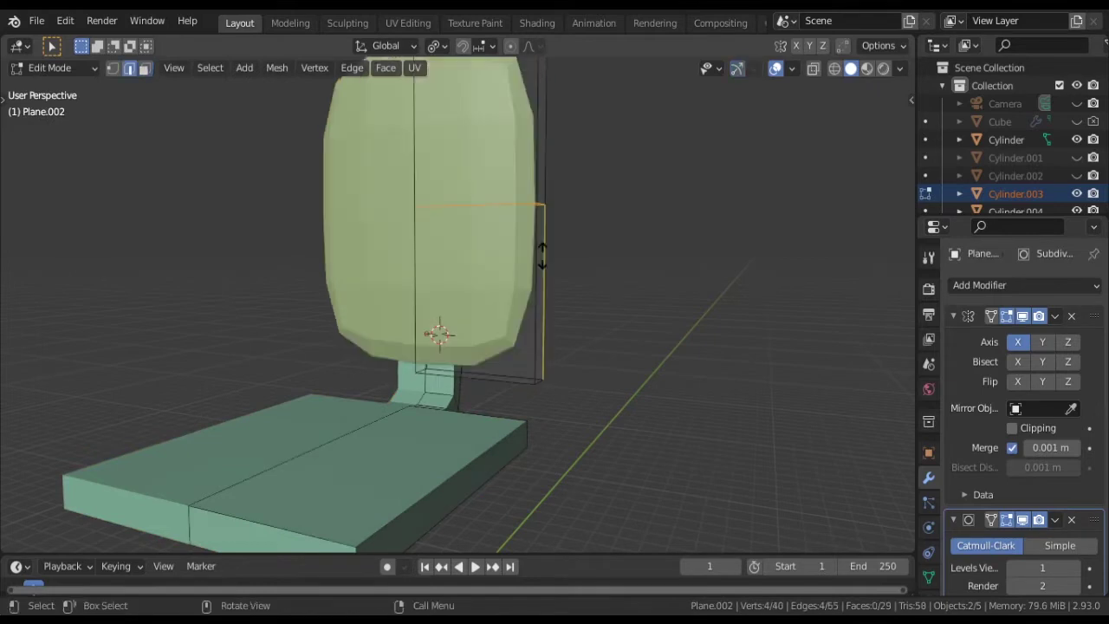
{"action": "left_click", "coordinate": [527, 327]}
{"action": "middle_click_drag", "start_coordinate": [535, 252], "coordinate": [488, 248]}
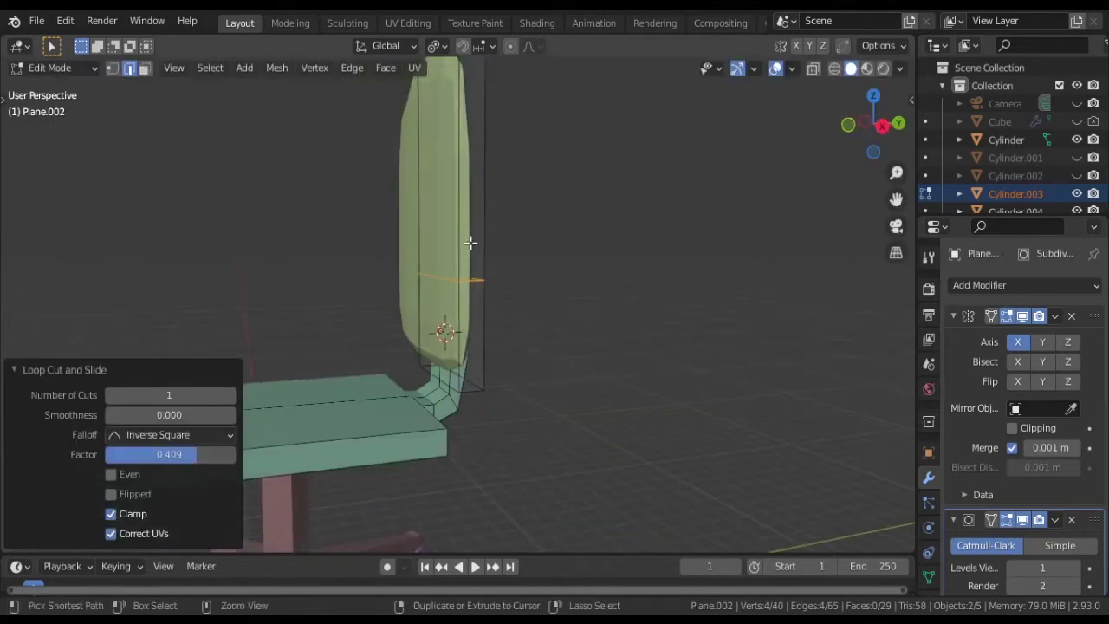
{"action": "left_click", "coordinate": [473, 277]}
{"action": "left_click", "coordinate": [482, 275]}
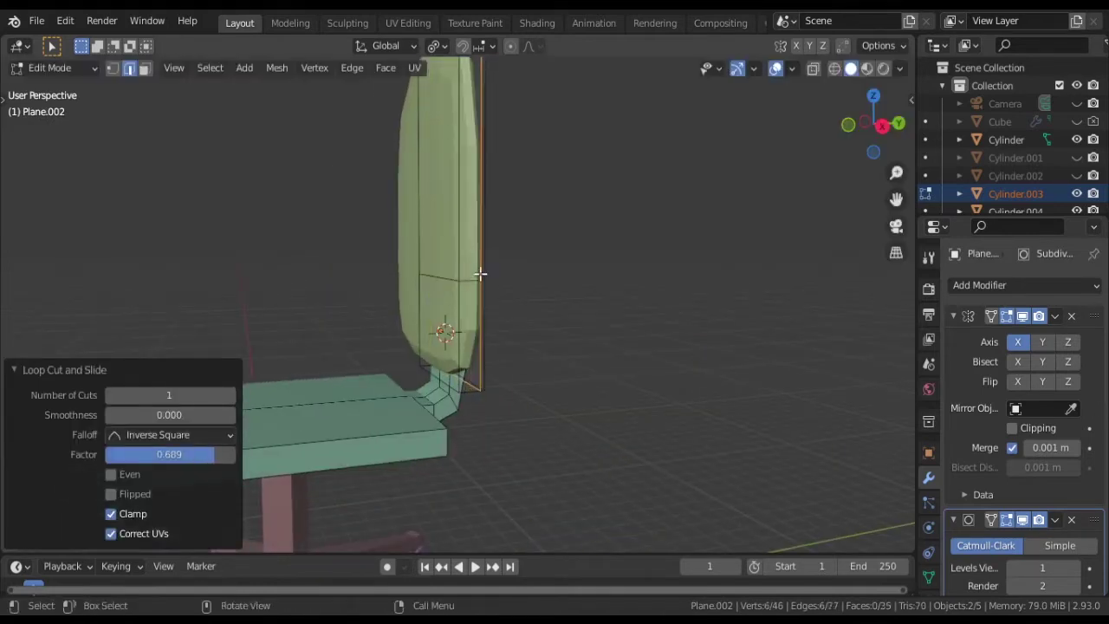
{"action": "left_click", "coordinate": [474, 275]}
{"action": "left_click", "coordinate": [463, 277]}
- Try a vertical loop cut at factor -0.599 near the backrest's outer side and undo it
{"action": "middle_click_drag", "start_coordinate": [464, 277], "coordinate": [491, 298]}
{"action": "left_click", "coordinate": [491, 299]}
{"action": "left_click", "coordinate": [518, 306]}
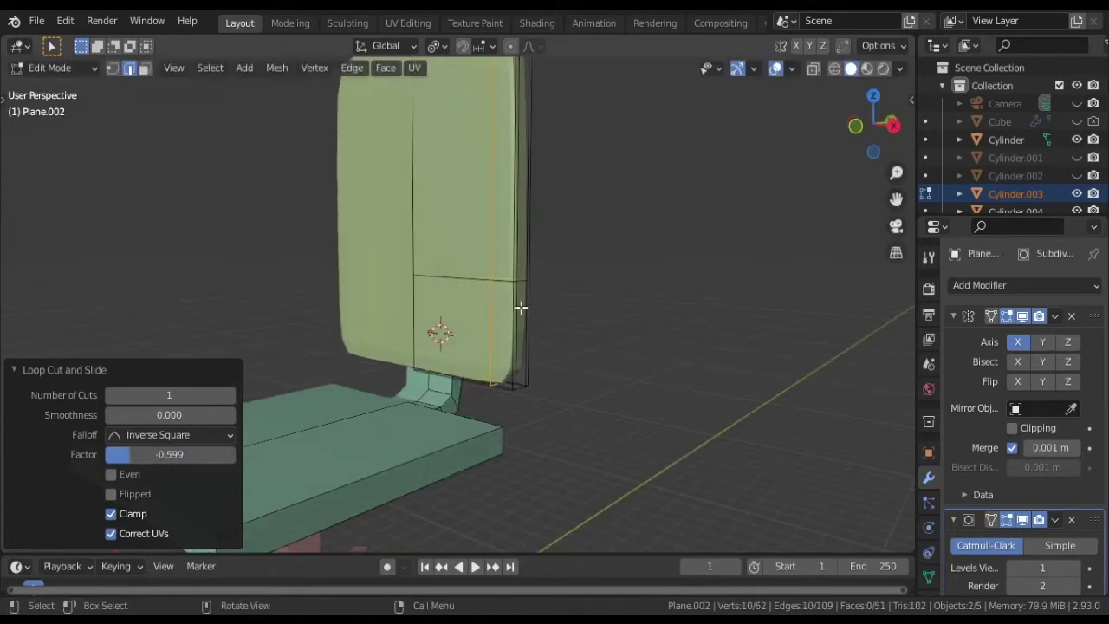
{"action": "scroll", "coordinate": [533, 290], "scroll_direction": "down", "scroll_amount": 3}
{"action": "middle_click_drag", "start_coordinate": [545, 274], "coordinate": [551, 317]}
{"action": "key", "text": "ctrl+z"}
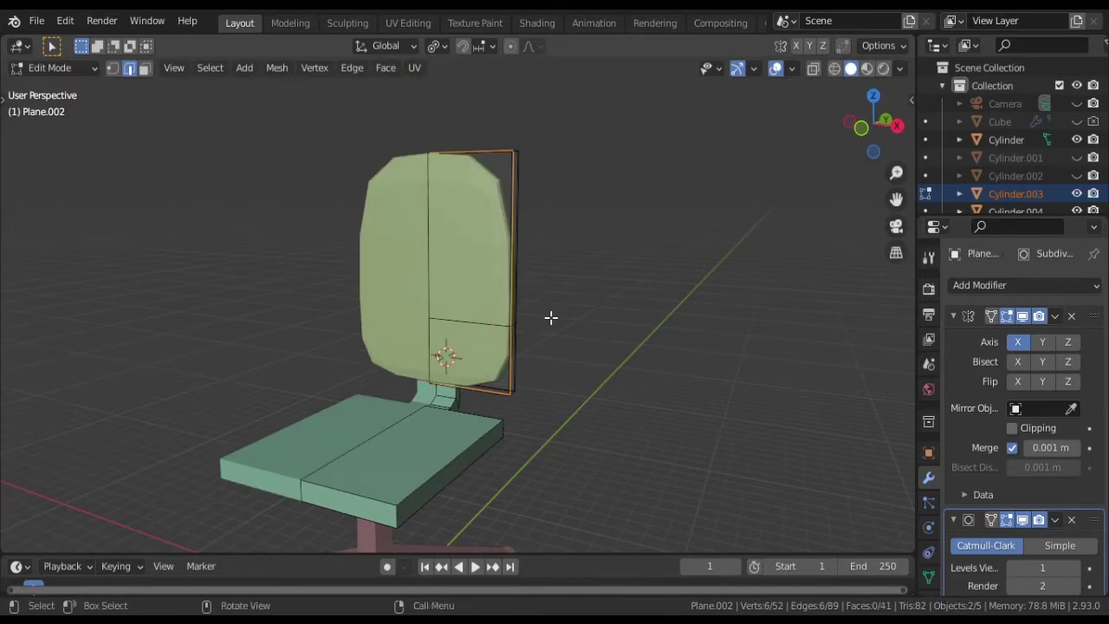
- Cut a second horizontal loop on the backrest at factor 0.297 and a centred vertical loop through its mirrored half
{"action": "key", "text": "ctrl+r"}
{"action": "left_click", "coordinate": [509, 208]}
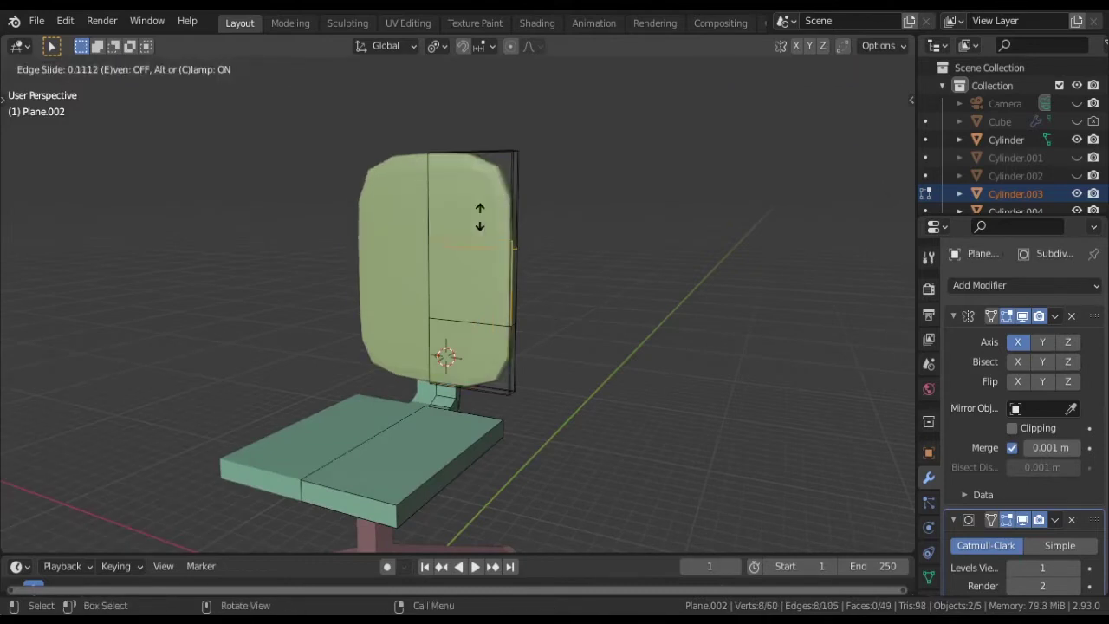
{"action": "left_click", "coordinate": [475, 260]}
{"action": "key", "text": "g"}
{"action": "key", "text": "g"}
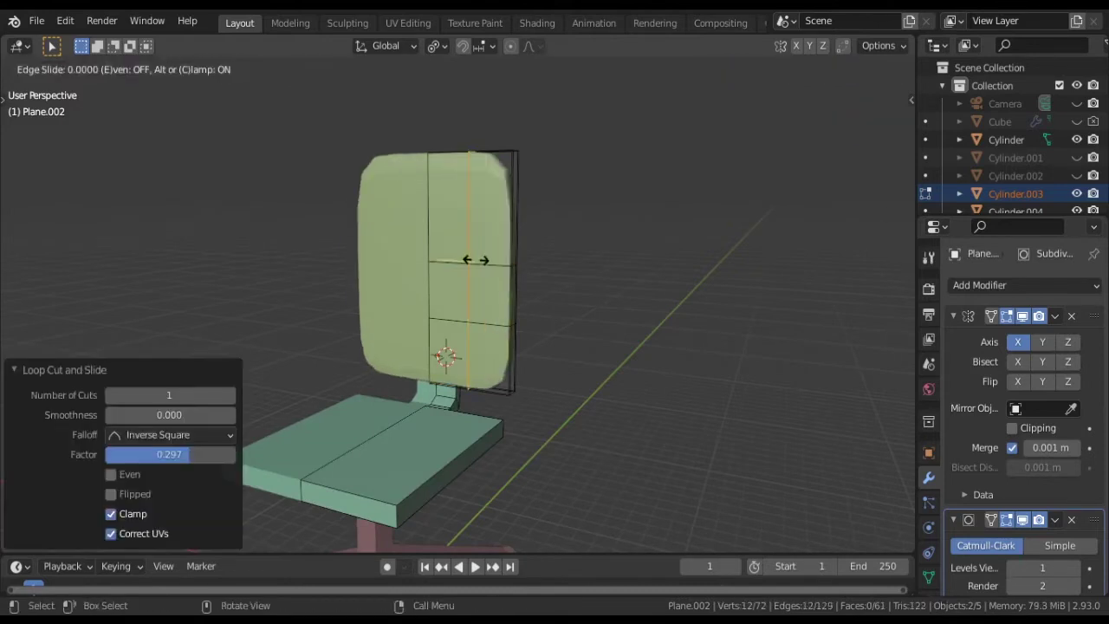
{"action": "key", "text": "Escape"}
- Leave the backrest mesh and add a Subdivision Surface modifier to the seat
{"action": "middle_click_drag", "start_coordinate": [476, 257], "coordinate": [495, 441]}
{"action": "key", "text": "Tab"}
{"action": "left_click", "coordinate": [494, 441]}
{"action": "left_click", "coordinate": [981, 286]}
{"action": "middle_click_drag", "start_coordinate": [606, 390], "coordinate": [350, 485]}
- Add supporting loop cuts near the seat's edges to tighten its subdivided corners
{"action": "key", "text": "Tab"}
{"action": "key", "text": "ctrl+r"}
{"action": "left_click", "coordinate": [389, 430]}
{"action": "left_click", "coordinate": [384, 433]}
{"action": "left_click_drag", "start_coordinate": [350, 485], "coordinate": [382, 467]}
{"action": "middle_click_drag", "start_coordinate": [381, 468], "coordinate": [512, 431]}
{"action": "key", "text": "ctrl+r"}
{"action": "key", "text": "Tab"}
{"action": "left_click", "coordinate": [492, 399]}
{"action": "key", "text": "Tab"}
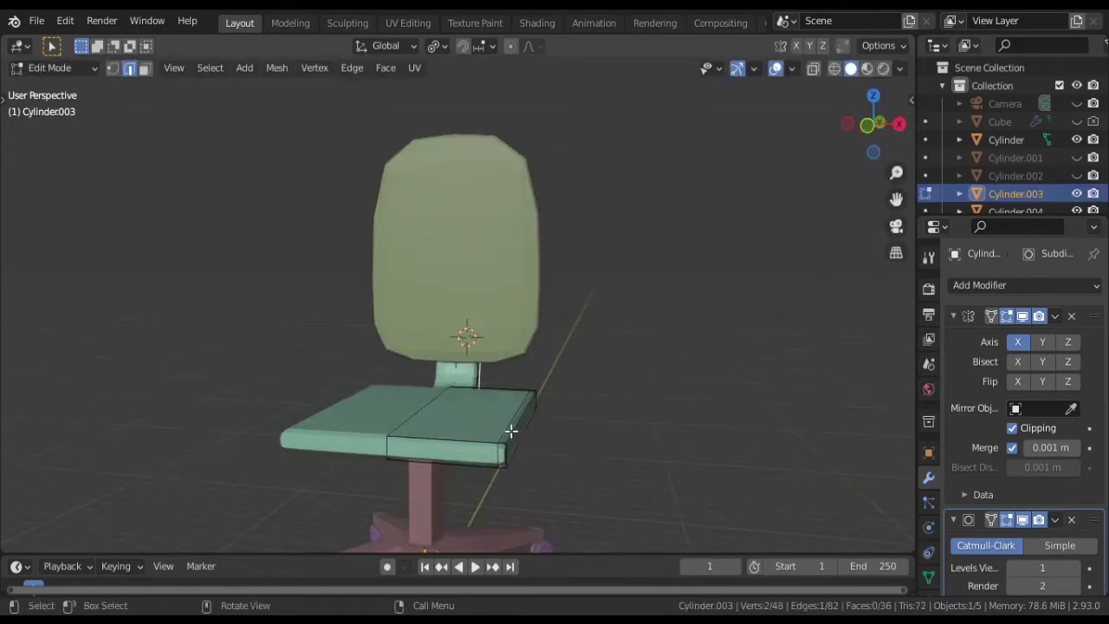
- Raise the face loop along the seat's outer side by about 0.094 m along Z
{"action": "key", "text": "g"}
{"action": "key", "text": "z"}
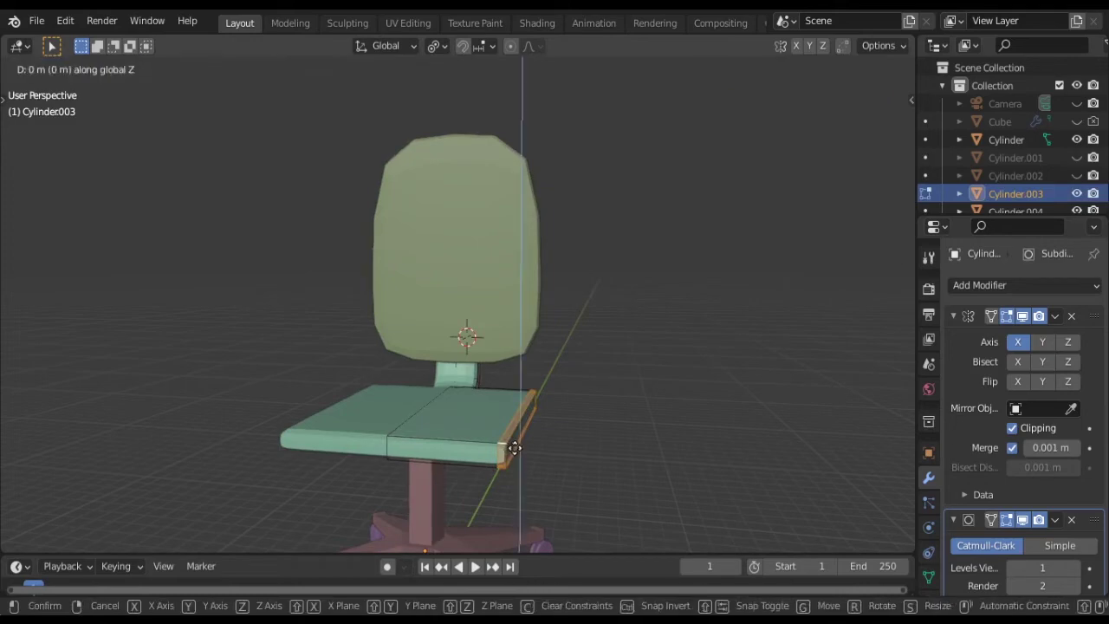
{"action": "left_click", "coordinate": [540, 436]}
{"action": "middle_click_drag", "start_coordinate": [540, 436], "coordinate": [485, 391]}
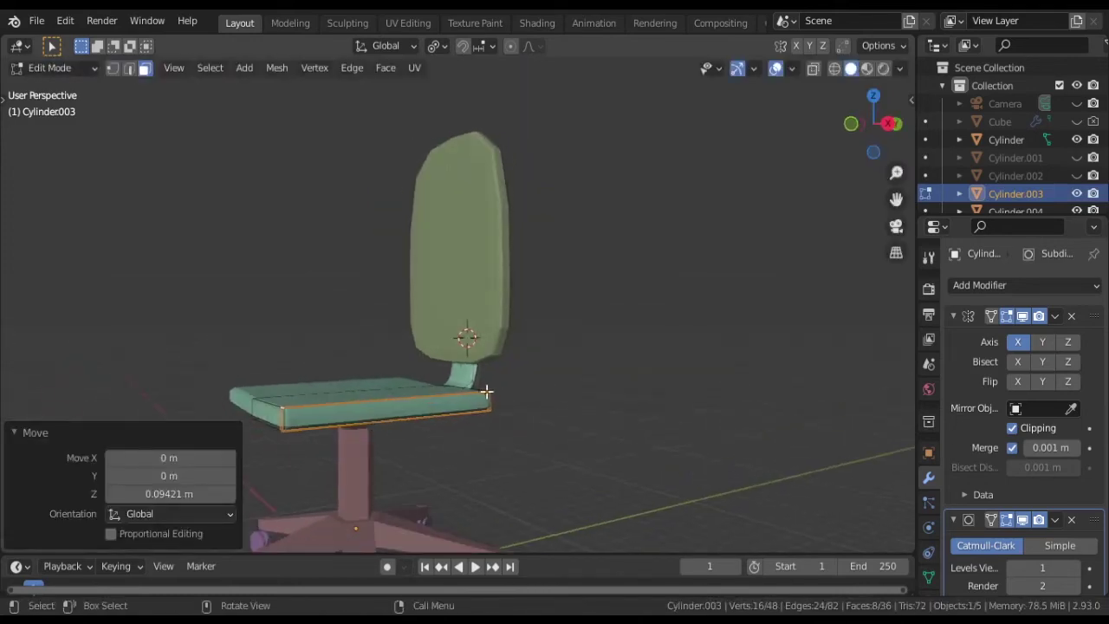
{"action": "scroll", "coordinate": [832, 150], "scroll_direction": "up", "scroll_amount": 8}
{"action": "scroll", "coordinate": [390, 78], "scroll_direction": "down", "scroll_amount": 3}
{"action": "left_click", "coordinate": [386, 89], "text": "alt"}
{"action": "scroll", "coordinate": [403, 332], "scroll_direction": "down", "scroll_amount": 5}
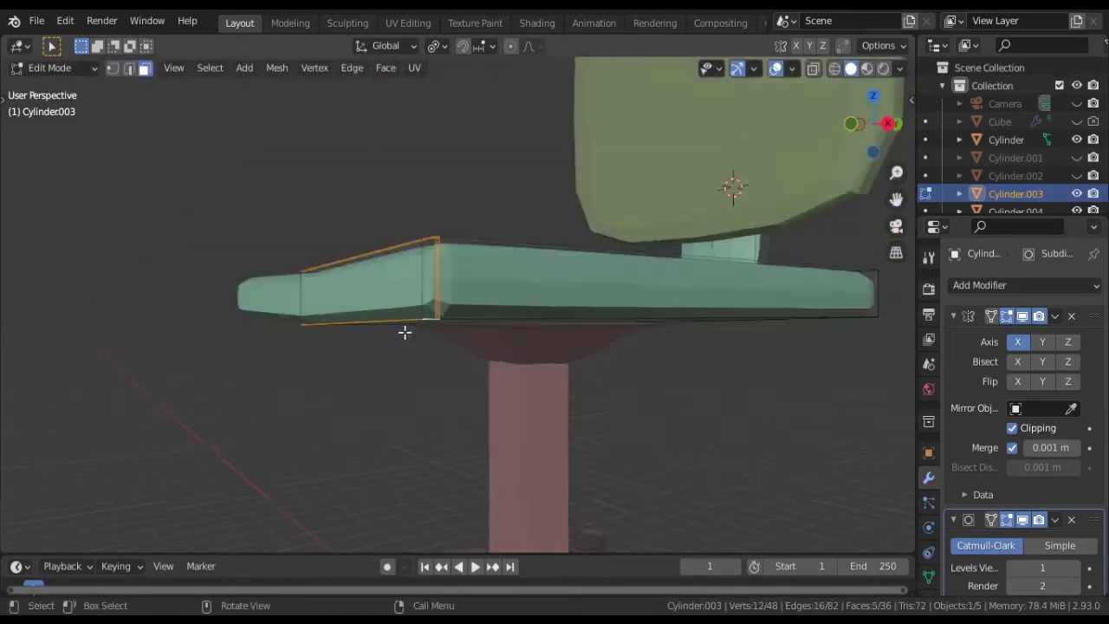
{"action": "middle_click_drag", "start_coordinate": [404, 332], "coordinate": [448, 361]}
{"action": "key", "text": "g"}
{"action": "key", "text": "z"}
{"action": "right_click", "coordinate": [447, 362]}
- Cut a loop across the middle of the seat from side to side
{"action": "scroll", "coordinate": [543, 371], "scroll_direction": "down", "scroll_amount": 3}
{"action": "middle_click_drag", "start_coordinate": [542, 371], "coordinate": [507, 389]}
{"action": "key", "text": "g"}
{"action": "key", "text": "g"}
{"action": "left_click", "coordinate": [507, 389]}
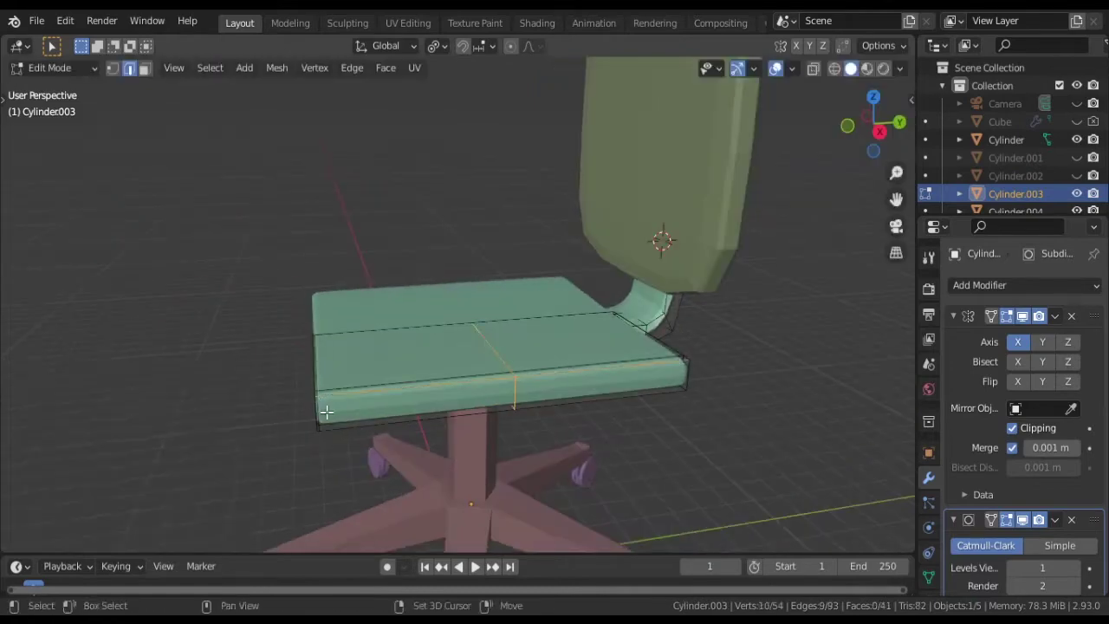
- Adjust the height of the selected seat edges along Z and leave Edit Mode
{"action": "scroll", "coordinate": [393, 430], "scroll_direction": "up", "scroll_amount": 4}
{"action": "key", "text": "g"}
{"action": "key", "text": "z"}
{"action": "left_click", "coordinate": [378, 428]}
{"action": "scroll", "coordinate": [604, 418], "scroll_direction": "down", "scroll_amount": 5}
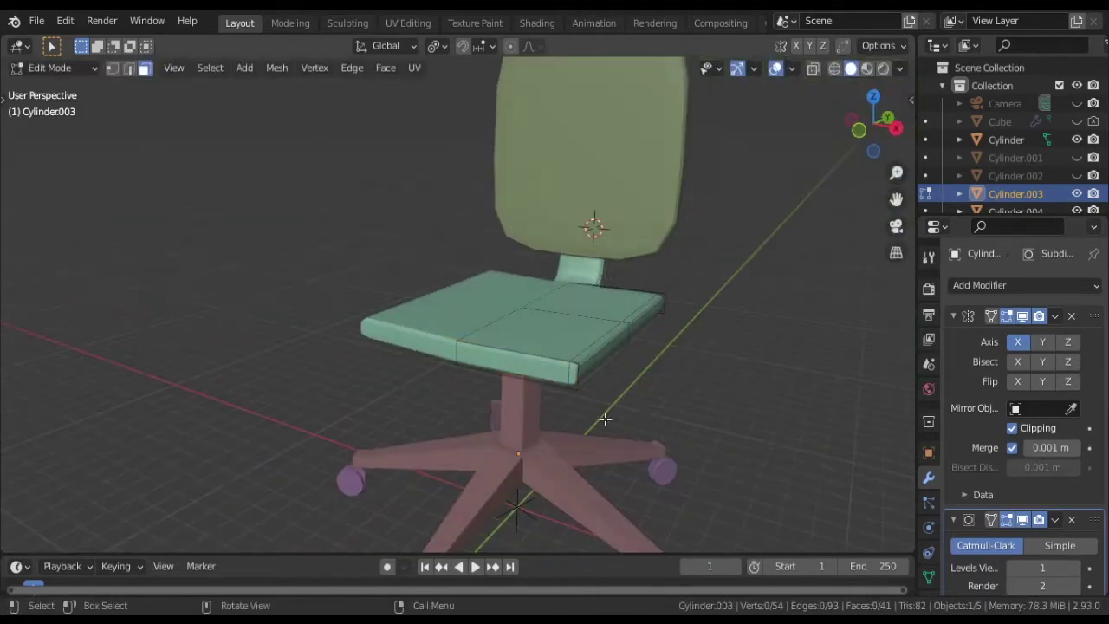
{"action": "key", "text": "Tab"}
{"action": "middle_click_drag", "start_coordinate": [603, 418], "coordinate": [549, 399]}
{"action": "scroll", "coordinate": [606, 394], "scroll_direction": "down", "scroll_amount": 3}
{"action": "scroll", "coordinate": [650, 392], "scroll_direction": "up", "scroll_amount": 5}
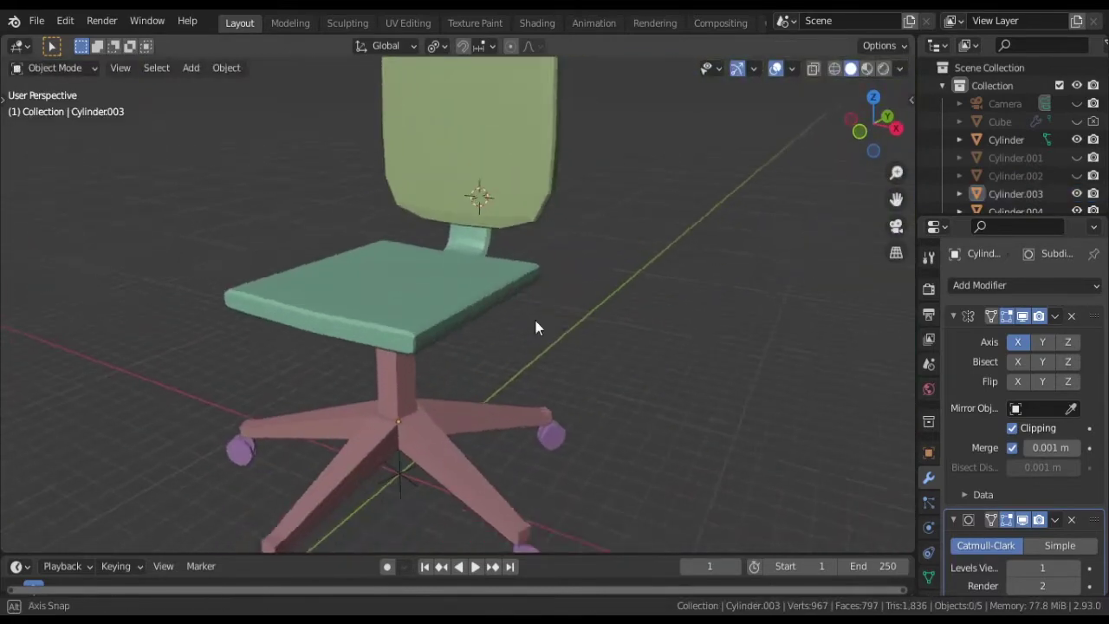
- Add a new plane object at the 3D cursor in the chair base
{"action": "middle_click_drag", "start_coordinate": [535, 320], "coordinate": [508, 248]}
{"action": "left_click", "coordinate": [508, 248]}
{"action": "middle_click_drag", "start_coordinate": [499, 293], "coordinate": [522, 309]}
{"action": "key", "text": "shift+a"}
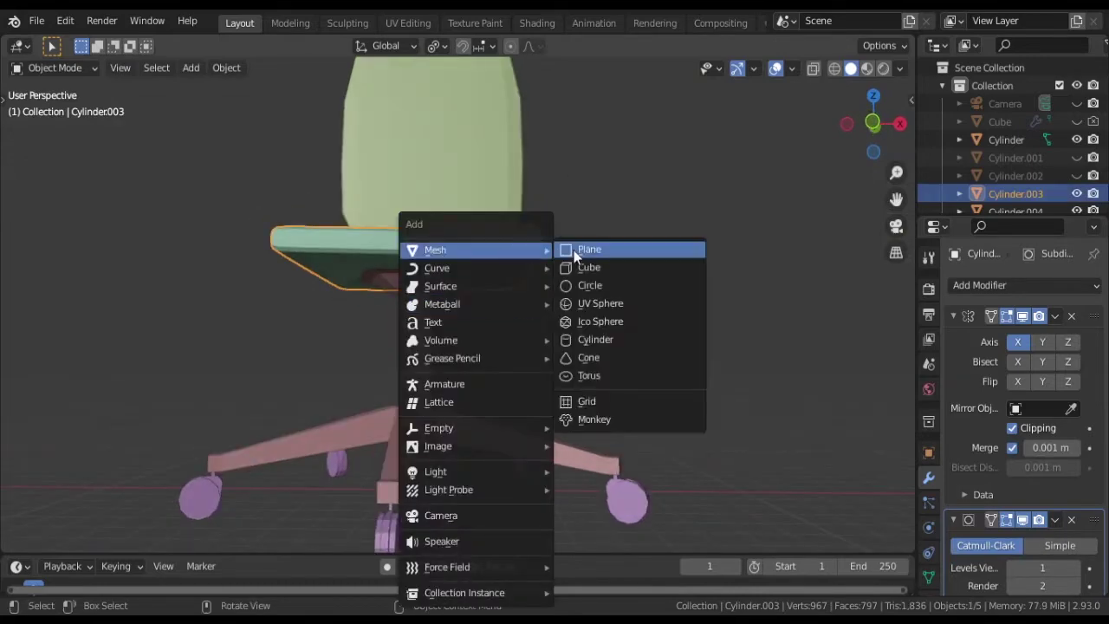
{"action": "left_click", "coordinate": [594, 248]}
- Raise the new plane to just below the seat and move it about 3.41 m along X to the seat's side
{"action": "key", "text": "g"}
{"action": "key", "text": "z"}
{"action": "left_click", "coordinate": [552, 185]}
{"action": "key", "text": "g"}
{"action": "key", "text": "x"}
{"action": "left_click", "coordinate": [632, 193]}
- Resize the plane under the seat's side along X and scale it to about 0.353 along Y
{"action": "middle_click_drag", "start_coordinate": [631, 193], "coordinate": [517, 307]}
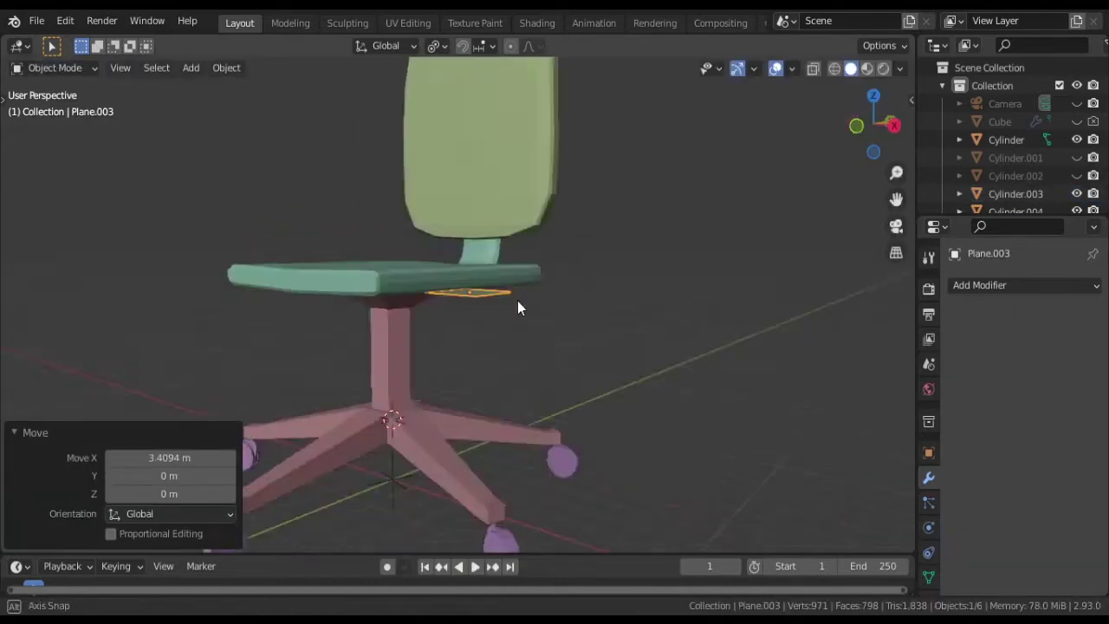
{"action": "scroll", "coordinate": [661, 376], "scroll_direction": "up", "scroll_amount": 5}
{"action": "key", "text": "s"}
{"action": "key", "text": "x"}
{"action": "left_click", "coordinate": [615, 375]}
{"action": "key", "text": "s"}
{"action": "key", "text": "y"}
{"action": "left_click", "coordinate": [454, 401]}
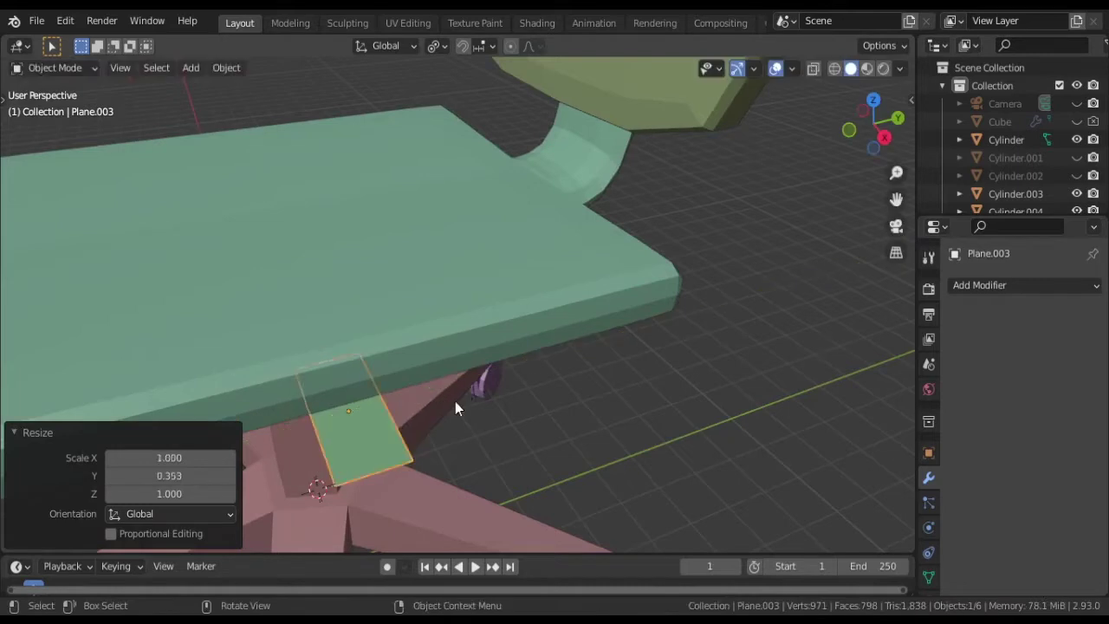
- Enter Edit Mode on the plane under the seat's side and extrude it into a thin block
{"action": "key", "text": "Tab"}
{"action": "key", "text": "e"}
{"action": "left_click", "coordinate": [465, 385]}
{"action": "middle_click_drag", "start_coordinate": [465, 385], "coordinate": [584, 413]}
{"action": "key", "text": "g"}
{"action": "key", "text": "x"}
{"action": "left_click", "coordinate": [598, 410]}
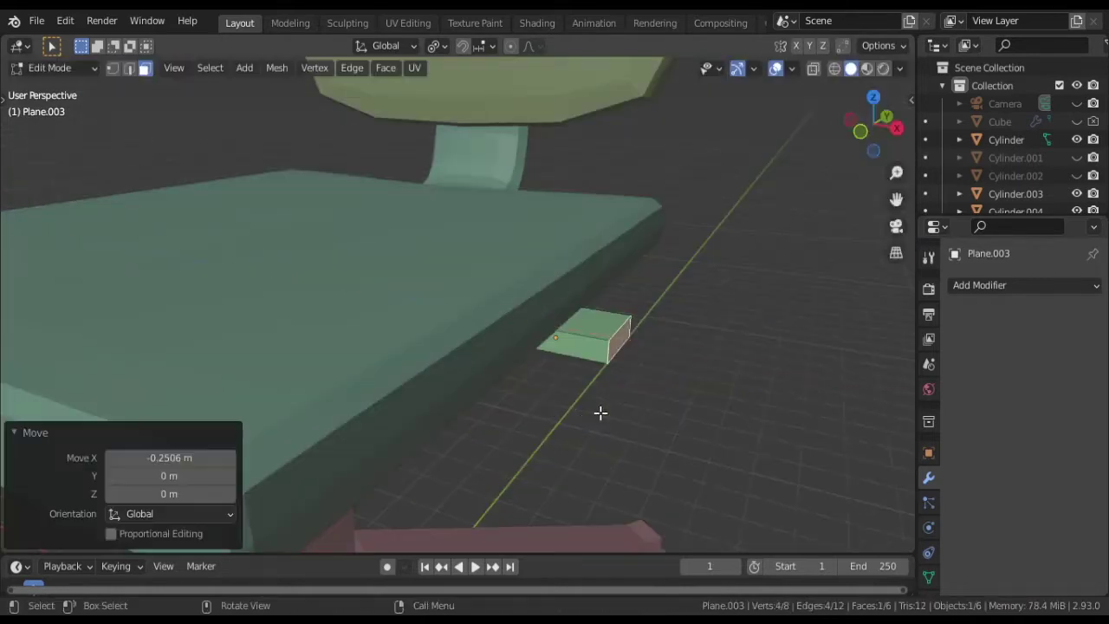
{"action": "key", "text": "ctrl+z"}
- Shift the block's outer end face along X, rotate it about Y and adjust its height to bend the bracket upward
{"action": "key", "text": "g"}
{"action": "key", "text": "x"}
{"action": "left_click", "coordinate": [750, 424]}
{"action": "type", "text": "ry6"}
{"action": "left_click", "coordinate": [751, 422]}
{"action": "key", "text": "g"}
{"action": "key", "text": "z"}
{"action": "left_click", "coordinate": [757, 391]}
- Extrude the bracket's end face further, rotate it -30° about Y and adjust its position along Y
{"action": "key", "text": "e"}
{"action": "left_click", "coordinate": [784, 386]}
{"action": "key", "text": "r"}
{"action": "left_click", "coordinate": [789, 388]}
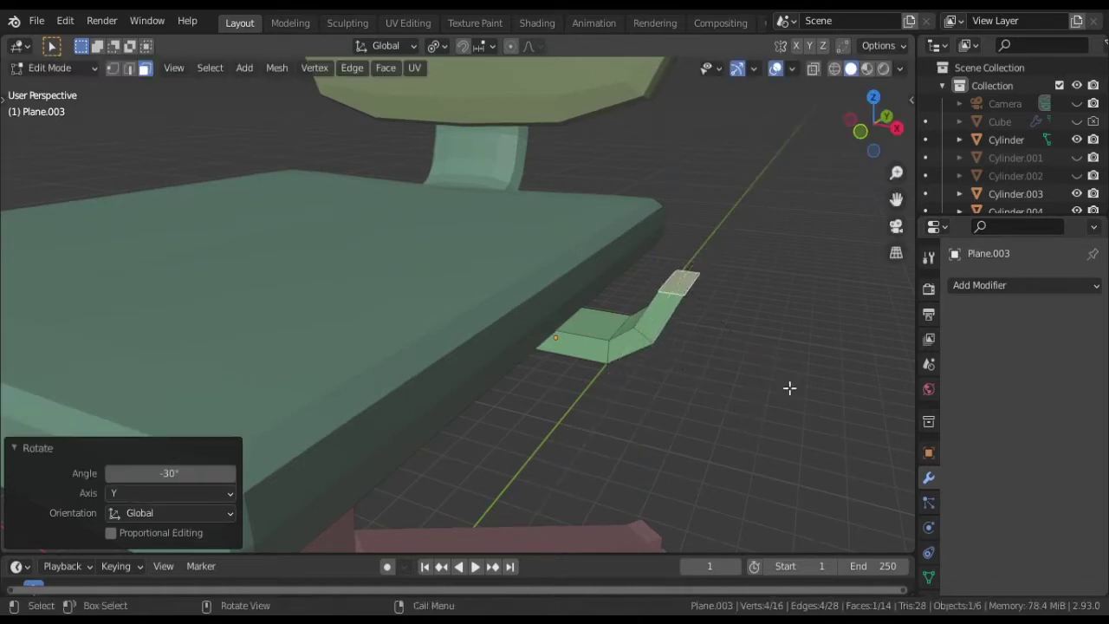
{"action": "key", "text": "g"}
{"action": "key", "text": "y"}
{"action": "left_click", "coordinate": [775, 386]}
- Extrude the bracket's end face upward past the seat to form the armrest's upright
{"action": "key", "text": "e"}
{"action": "left_click", "coordinate": [774, 303]}
{"action": "middle_click_drag", "start_coordinate": [774, 303], "coordinate": [714, 296]}
- Extrude the upright's top face in place and scale the new face along X and Y
{"action": "key", "text": "e"}
{"action": "right_click", "coordinate": [714, 296]}
{"action": "key", "text": "s"}
{"action": "key", "text": "x"}
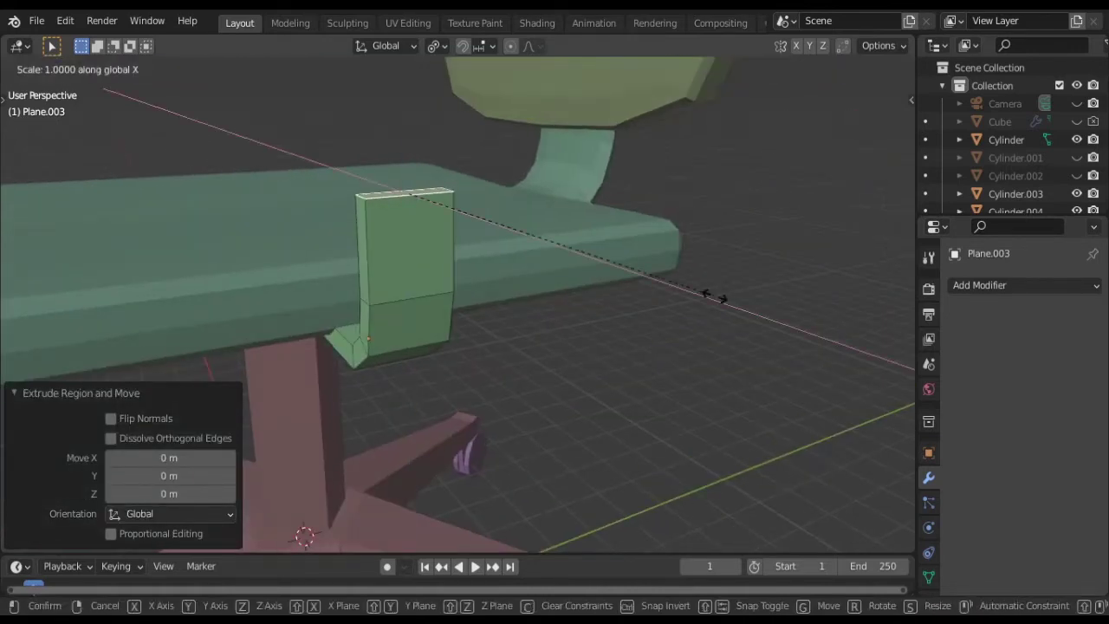
{"action": "left_click", "coordinate": [862, 362]}
{"action": "key", "text": "s"}
{"action": "key", "text": "y"}
{"action": "left_click", "coordinate": [551, 384]}
- Extrude the armrest's top, scale it along Y and extrude it another 0.123 m upward
{"action": "key", "text": "e"}
{"action": "left_click", "coordinate": [577, 441]}
{"action": "key", "text": "s"}
{"action": "key", "text": "y"}
{"action": "left_click", "coordinate": [566, 439]}
{"action": "key", "text": "e"}
{"action": "left_click", "coordinate": [555, 246]}
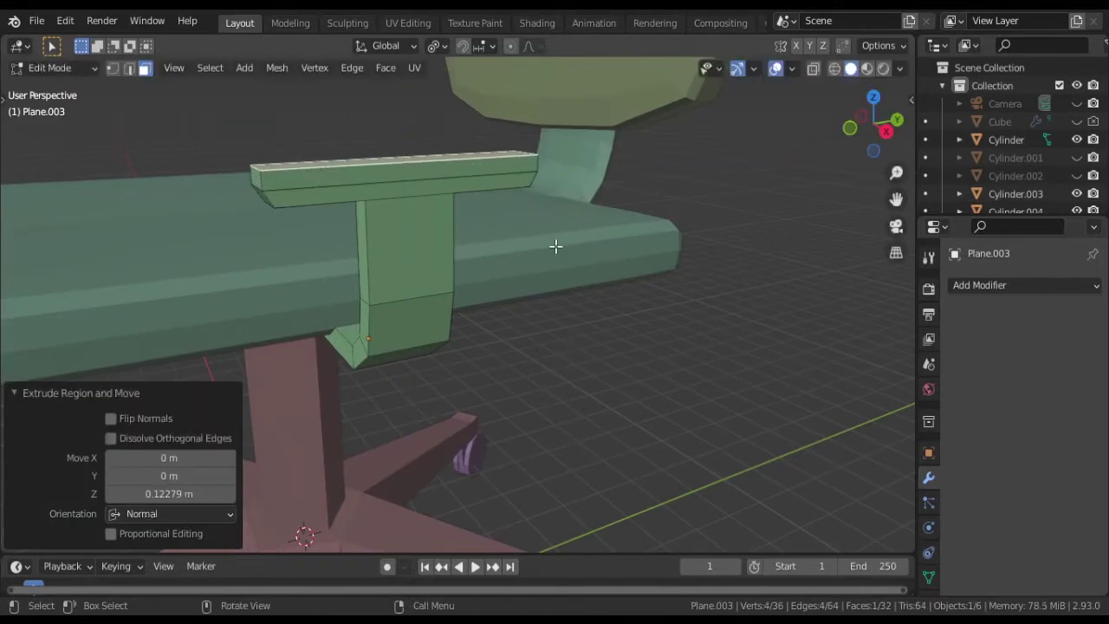
- Scale the top part of the armrest larger and leave Edit Mode
{"action": "key", "text": "l"}
{"action": "key", "text": "s"}
{"action": "left_click", "coordinate": [525, 162]}
{"action": "key", "text": "Tab"}
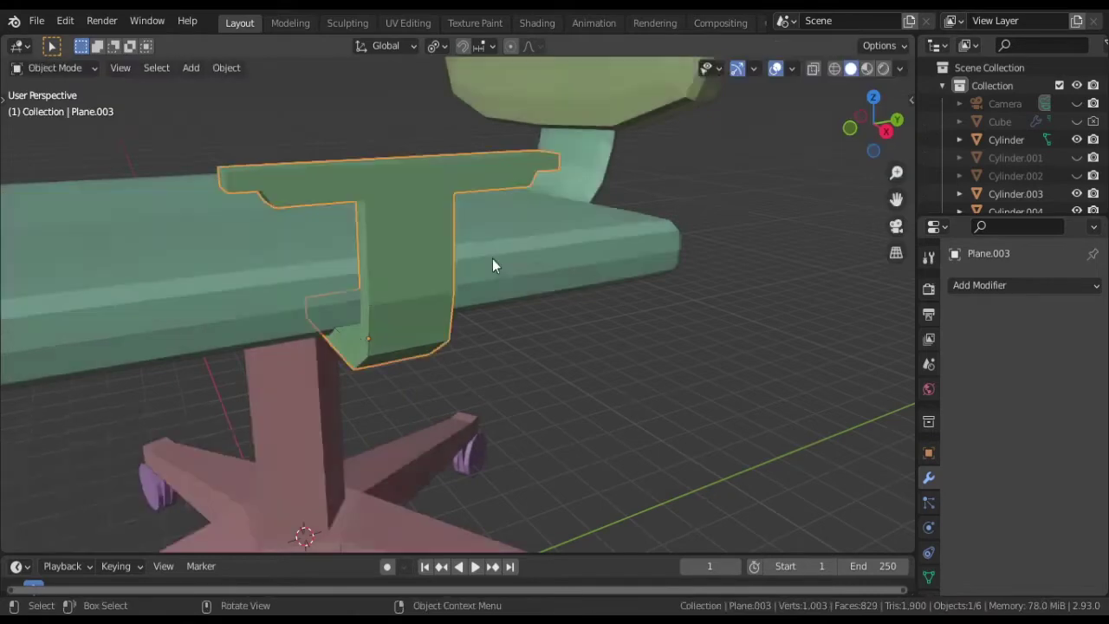
- Add a Mirror modifier to the armrest object
{"action": "middle_click_drag", "start_coordinate": [495, 265], "coordinate": [555, 317]}
{"action": "scroll", "coordinate": [555, 317], "scroll_direction": "down", "scroll_amount": 3}
{"action": "key", "text": "s"}
{"action": "left_click", "coordinate": [1025, 285]}
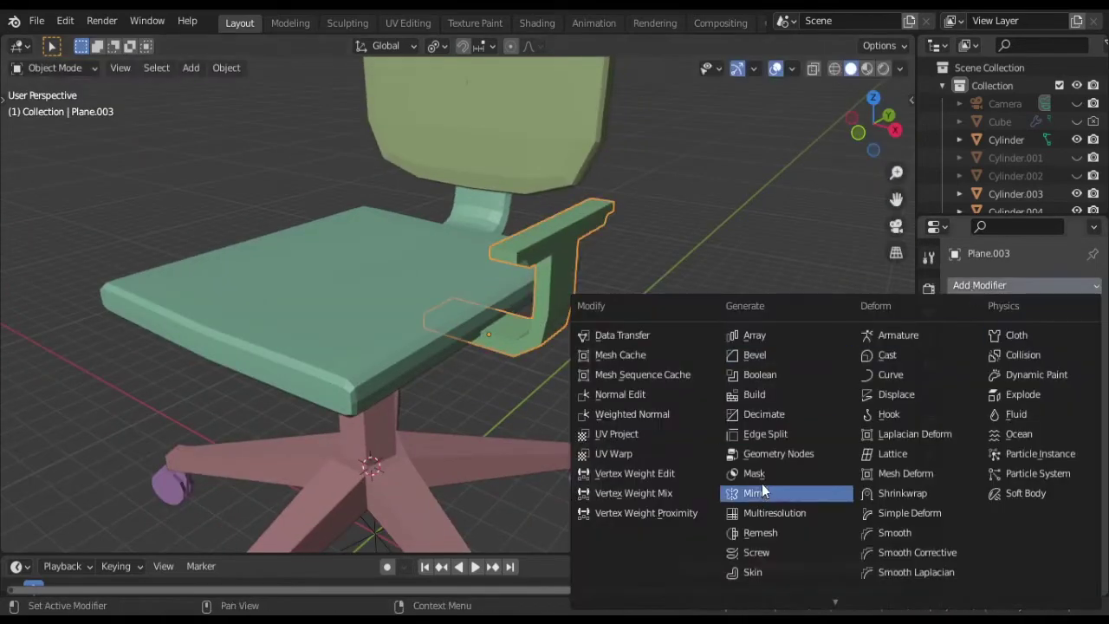
{"action": "left_click", "coordinate": [761, 484]}
{"action": "middle_click_drag", "start_coordinate": [572, 364], "coordinate": [516, 349]}
{"action": "scroll", "coordinate": [520, 349], "scroll_direction": "down", "scroll_amount": 3}
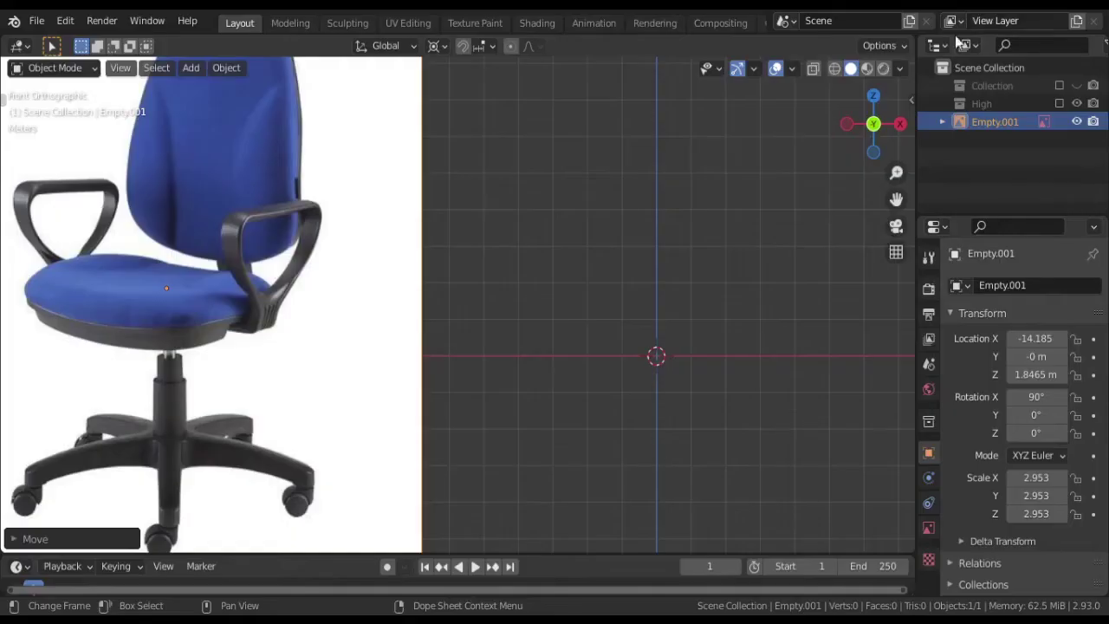
- Add a new plane beside the chair reference image, scale it up and give it a Subdivision Surface modifier
{"action": "key", "text": "shift+a"}
{"action": "left_click", "coordinate": [693, 143]}
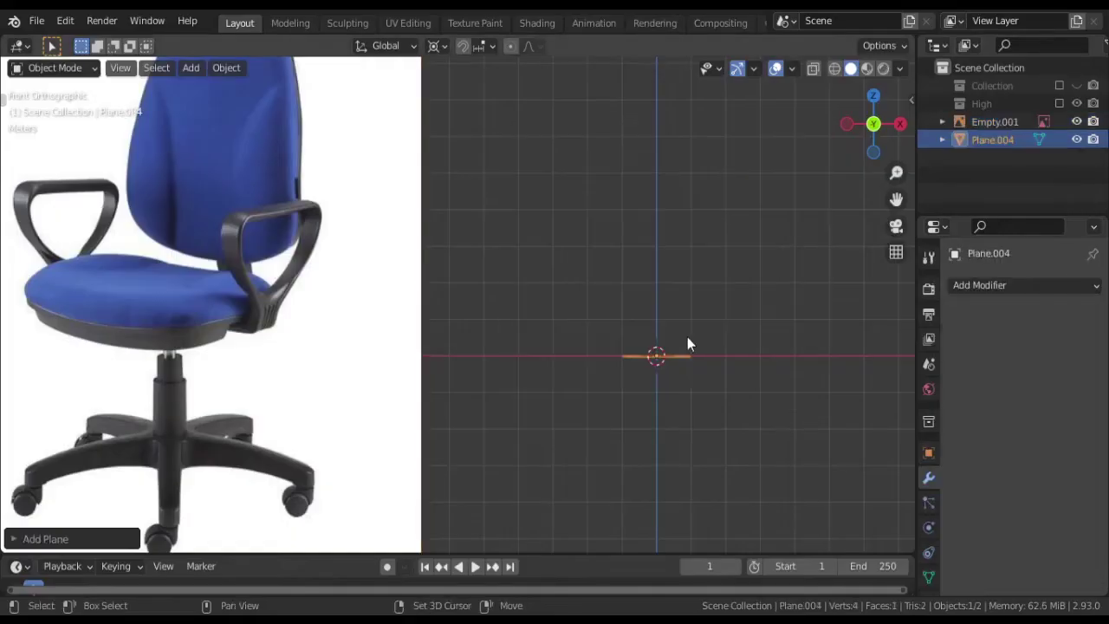
{"action": "middle_click_drag", "start_coordinate": [687, 337], "coordinate": [569, 363]}
{"action": "key", "text": "s"}
{"action": "left_click", "coordinate": [643, 415]}
{"action": "left_click", "coordinate": [1025, 285]}
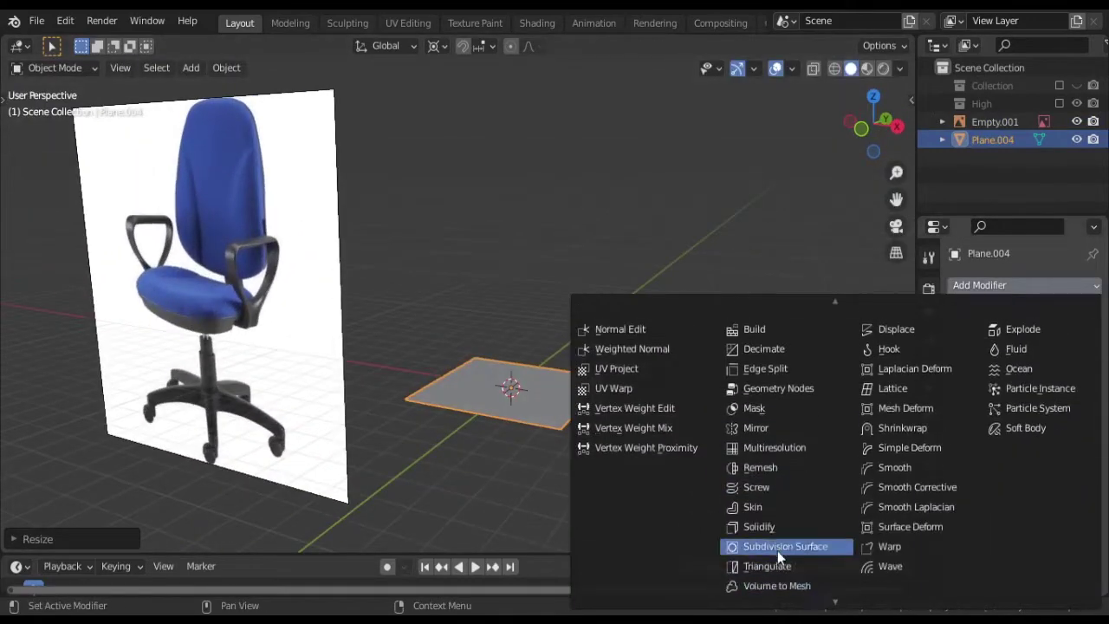
{"action": "left_click", "coordinate": [777, 550]}
- Enter Edit Mode on the plane and cut an edge loop across it
{"action": "key", "text": "Tab"}
{"action": "scroll", "coordinate": [520, 433], "scroll_direction": "up", "scroll_amount": 3}
{"action": "key", "text": "ctrl+r"}
{"action": "left_click", "coordinate": [529, 473]}
{"action": "left_click", "coordinate": [559, 495]}
{"action": "middle_click_drag", "start_coordinate": [558, 495], "coordinate": [477, 482]}
- Extrude the whole plane upward into a thick slab and cut a horizontal edge loop around its sides
{"action": "key", "text": "a"}
{"action": "key", "text": "e"}
{"action": "left_click", "coordinate": [479, 410]}
{"action": "middle_click_drag", "start_coordinate": [479, 410], "coordinate": [497, 366]}
{"action": "key", "text": "ctrl+r"}
{"action": "left_click", "coordinate": [450, 376]}
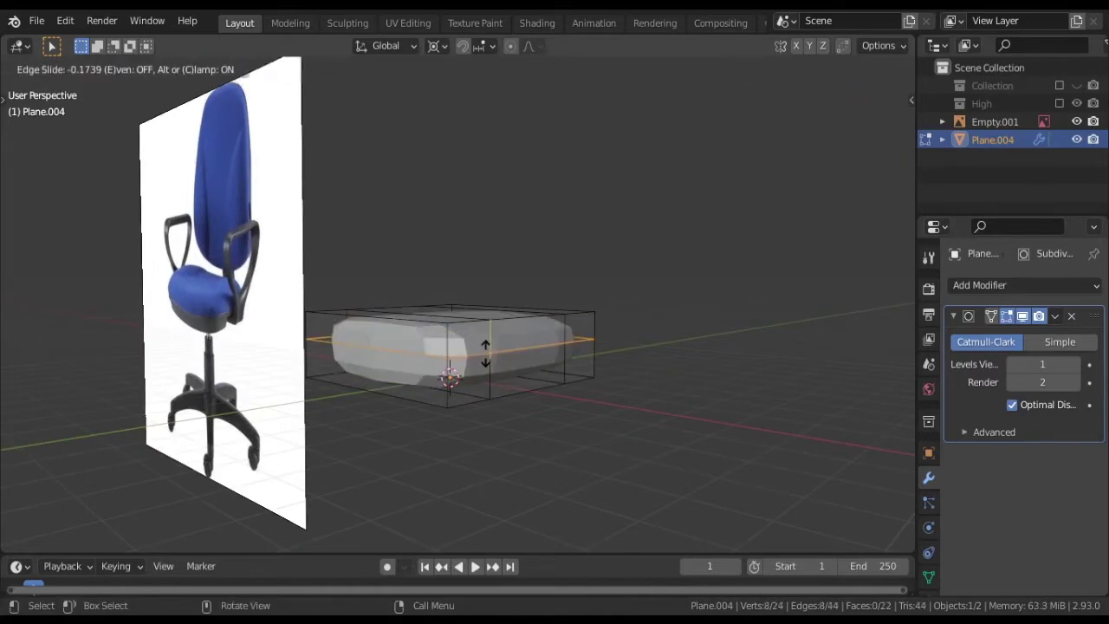
{"action": "left_click", "coordinate": [451, 376]}
- Switch to wireframe display and delete the vertices of one half of the slab
{"action": "scroll", "coordinate": [476, 421], "scroll_direction": "up", "scroll_amount": 3}
{"action": "scroll", "coordinate": [484, 314], "scroll_direction": "down", "scroll_amount": 3}
{"action": "key", "text": "shift+z"}
{"action": "left_click_drag", "start_coordinate": [472, 260], "coordinate": [537, 478]}
{"action": "key", "text": "x"}
{"action": "left_click", "coordinate": [542, 480]}
- Add a Mirror modifier, place it above the Subdivision Surface modifier and return to solid display
{"action": "left_click", "coordinate": [1025, 285]}
{"action": "left_click", "coordinate": [771, 497]}
{"action": "left_click", "coordinate": [1091, 457]}
{"action": "left_click_drag", "start_coordinate": [1093, 457], "coordinate": [1093, 313]}
{"action": "key", "text": "shift+z"}
{"action": "scroll", "coordinate": [655, 364], "scroll_direction": "up", "scroll_amount": 2}
{"action": "left_click", "coordinate": [983, 318]}
{"action": "left_click", "coordinate": [982, 317]}
- Adjust the height of the selected seat geometry along Z and cut another edge loop across the seat
{"action": "middle_click_drag", "start_coordinate": [607, 389], "coordinate": [505, 408]}
{"action": "key", "text": "g"}
{"action": "key", "text": "z"}
{"action": "left_click", "coordinate": [540, 414]}
{"action": "key", "text": "ctrl+r"}
{"action": "left_click", "coordinate": [505, 408]}
{"action": "left_click", "coordinate": [471, 366]}
- Inset the selected face of the seat block and set the Subdivision Surface to level 2
{"action": "middle_click_drag", "start_coordinate": [471, 366], "coordinate": [542, 388]}
{"action": "left_click", "coordinate": [526, 398]}
{"action": "key", "text": "i"}
{"action": "left_click", "coordinate": [735, 388]}
{"action": "left_click", "coordinate": [726, 379]}
{"action": "key", "text": "Tab"}
{"action": "key", "text": "ctrl+2"}
- Select the seat geometry for the armrest and duplicate it in place
{"action": "key", "text": "Tab"}
{"action": "left_click", "coordinate": [419, 269]}
{"action": "key", "text": "Tab"}
{"action": "key", "text": "Tab"}
{"action": "key", "text": "shift+d"}
{"action": "right_click", "coordinate": [542, 388]}
{"action": "left_click", "coordinate": [546, 481]}
- Scale the selected armrest geometry overall and along X, and rotate it about Y
{"action": "middle_click_drag", "start_coordinate": [547, 480], "coordinate": [675, 242]}
{"action": "key", "text": "s"}
{"action": "left_click", "coordinate": [587, 253]}
{"action": "middle_click_drag", "start_coordinate": [587, 253], "coordinate": [576, 428]}
{"action": "key", "text": "s"}
{"action": "key", "text": "x"}
{"action": "left_click", "coordinate": [530, 380]}
{"action": "scroll", "coordinate": [659, 434], "scroll_direction": "up", "scroll_amount": 2}
{"action": "key", "text": "r"}
{"action": "key", "text": "y"}
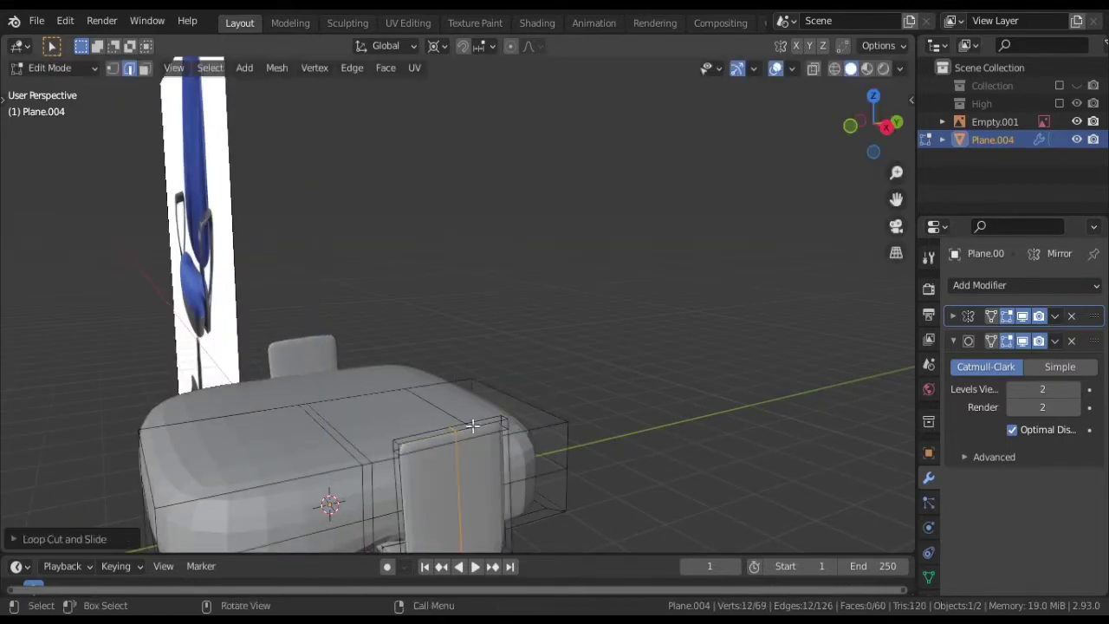
- Spread the armrest's two upper branches by scaling them to about 1.35 along Y
{"action": "key", "text": "g"}
{"action": "middle_click_drag", "start_coordinate": [555, 397], "coordinate": [411, 399]}
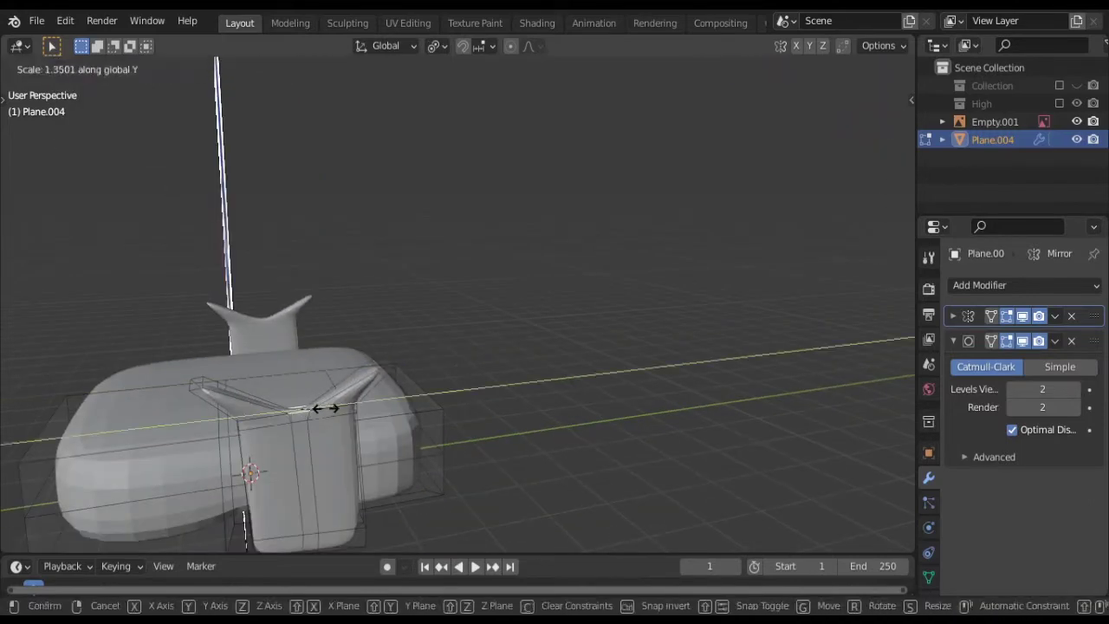
{"action": "left_click", "coordinate": [326, 408]}
{"action": "middle_click_drag", "start_coordinate": [325, 408], "coordinate": [358, 401]}
{"action": "left_click", "coordinate": [505, 398]}
{"action": "middle_click_drag", "start_coordinate": [505, 398], "coordinate": [532, 372]}
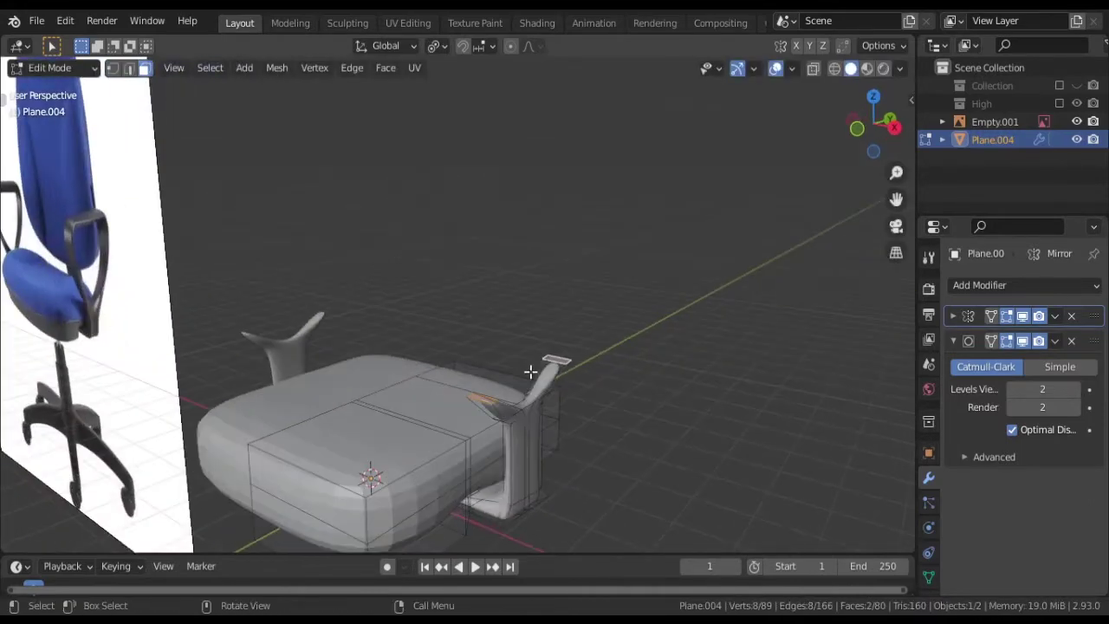
- Move the end faces of the armrest branches outward along Y and rotate them
{"action": "middle_click_drag", "start_coordinate": [529, 308], "coordinate": [508, 364]}
{"action": "key", "text": "g"}
{"action": "key", "text": "y"}
{"action": "scroll", "coordinate": [485, 351], "scroll_direction": "up", "scroll_amount": 3}
{"action": "key", "text": "r"}
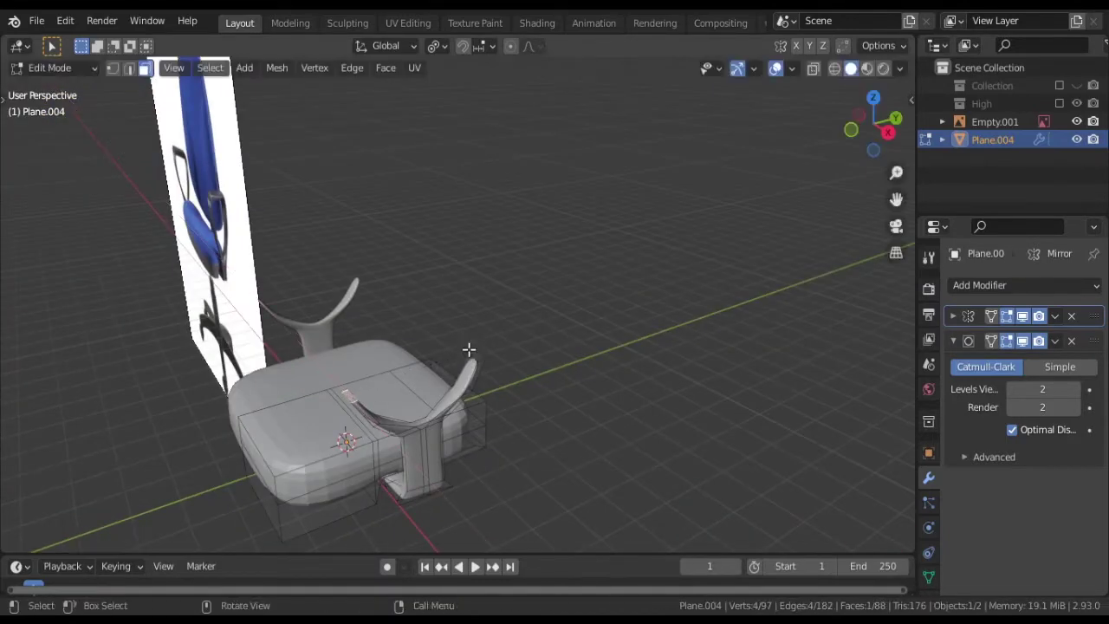
- Rotate the end face of the armrest's rear branch about Z
{"action": "scroll", "coordinate": [469, 349], "scroll_direction": "up", "scroll_amount": 4}
{"action": "key", "text": "r"}
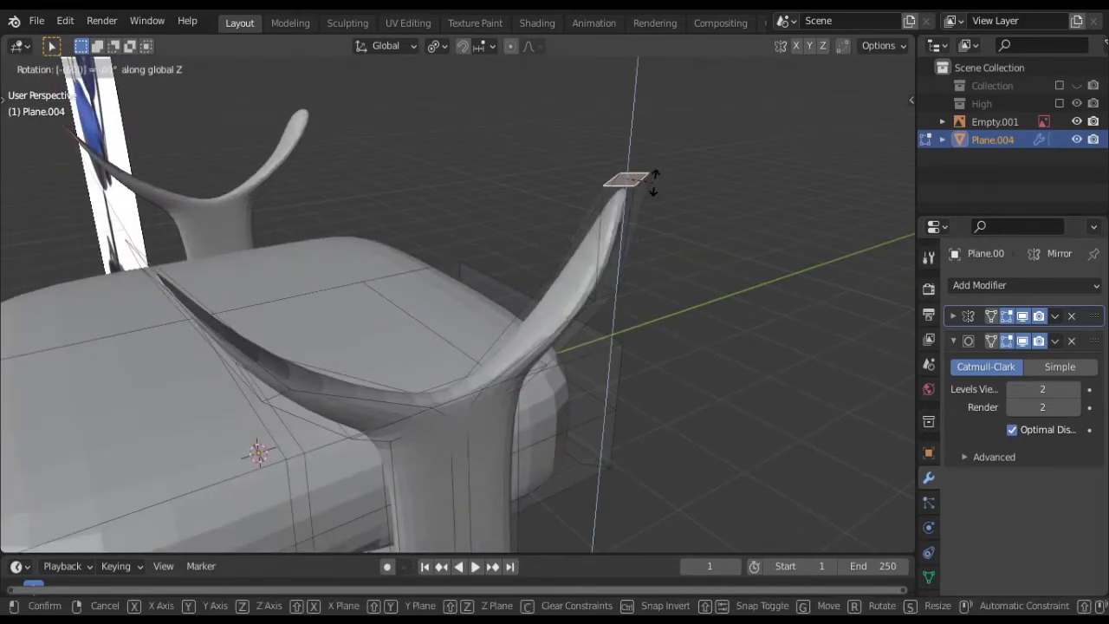
{"action": "left_click", "coordinate": [654, 182]}
{"action": "middle_click_drag", "start_coordinate": [654, 182], "coordinate": [607, 227]}
- Turn on X-ray and reposition the selected geometry of the armrest's handle loop
{"action": "right_click", "coordinate": [286, 324]}
{"action": "left_click", "coordinate": [260, 363]}
{"action": "middle_click_drag", "start_coordinate": [259, 364], "coordinate": [507, 235]}
{"action": "key", "text": "alt+z"}
{"action": "key", "text": "g"}
{"action": "key", "text": "Escape"}
{"action": "key", "text": "g"}
{"action": "left_click", "coordinate": [568, 208]}
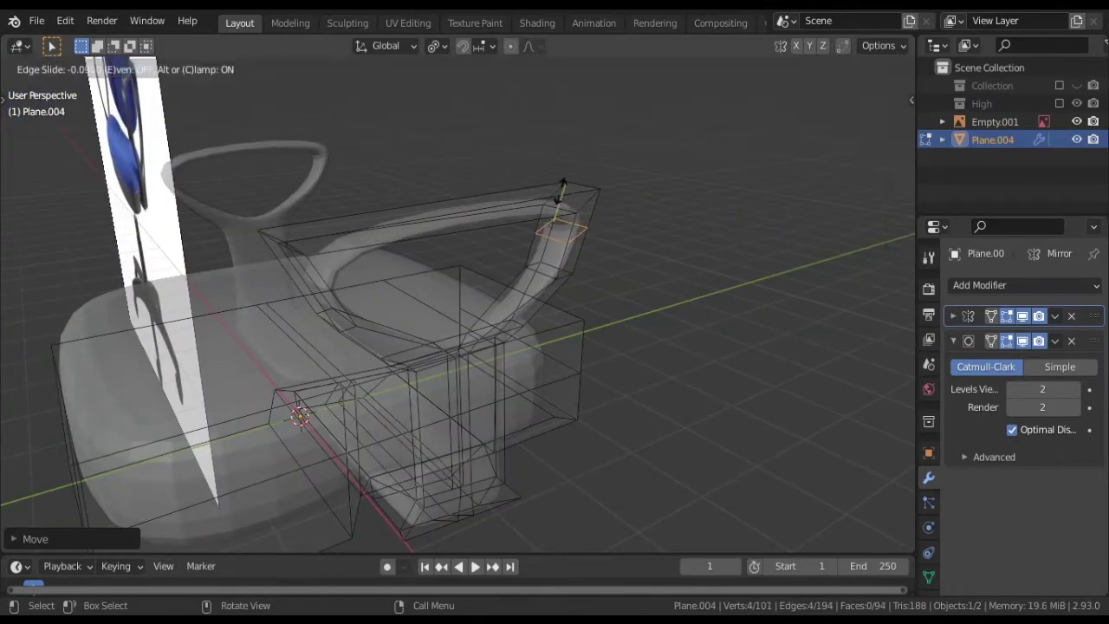
- Cut edge loops near the upper corners of the armrest's handle to sharpen them
{"action": "left_click", "coordinate": [314, 277]}
{"action": "scroll", "coordinate": [367, 240], "scroll_direction": "down", "scroll_amount": 4}
{"action": "middle_click_drag", "start_coordinate": [367, 239], "coordinate": [461, 329]}
{"action": "key", "text": "Tab"}
{"action": "key", "text": "Tab"}
- Select the faces around the armrest's upright and resize them
{"action": "left_click", "coordinate": [550, 323]}
{"action": "scroll", "coordinate": [396, 265], "scroll_direction": "up", "scroll_amount": 6}
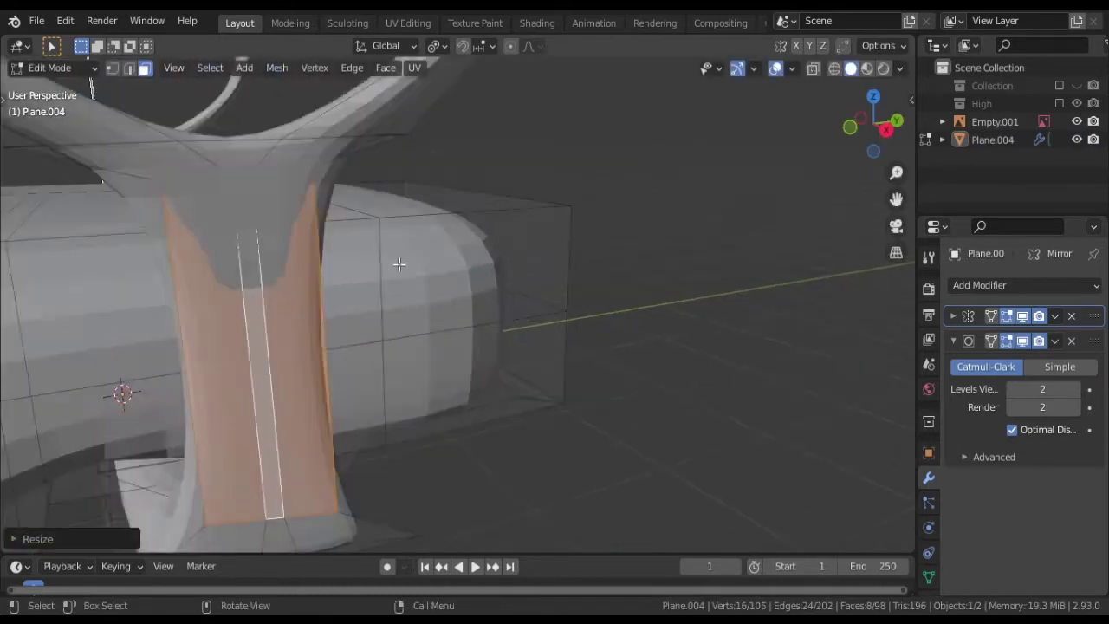
{"action": "middle_click_drag", "start_coordinate": [396, 265], "coordinate": [366, 329]}
- Lower the armrest's handle loop and upper branches along Z to shorten the upright
{"action": "left_click", "coordinate": [417, 325]}
{"action": "scroll", "coordinate": [359, 321], "scroll_direction": "down", "scroll_amount": 2}
{"action": "key", "text": "KP_3"}
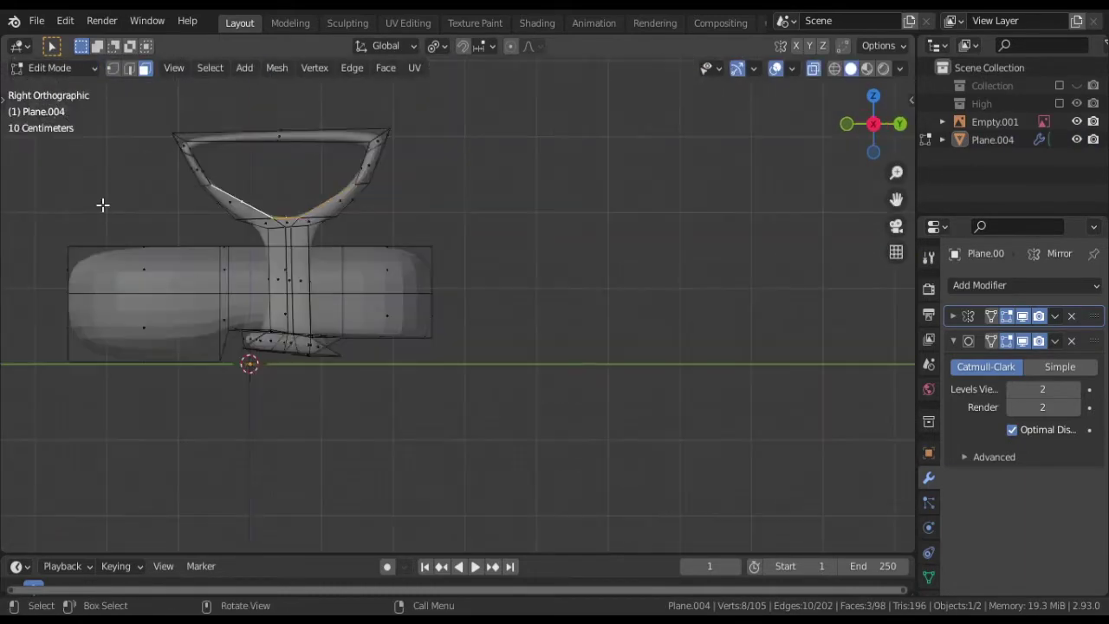
{"action": "left_click", "coordinate": [363, 239]}
{"action": "key", "text": "ctrl+l"}
{"action": "key", "text": "g"}
{"action": "key", "text": "z"}
{"action": "left_click", "coordinate": [403, 248]}
- Separate the armrest from the seat mesh into its own object and enter its edit mode
{"action": "middle_click_drag", "start_coordinate": [408, 200], "coordinate": [359, 222]}
{"action": "left_click", "coordinate": [451, 224], "text": "shift"}
{"action": "key", "text": "alt+z"}
{"action": "scroll", "coordinate": [514, 242], "scroll_direction": "down", "scroll_amount": 3}
{"action": "middle_click_drag", "start_coordinate": [515, 242], "coordinate": [572, 263]}
{"action": "scroll", "coordinate": [525, 220], "scroll_direction": "up", "scroll_amount": 4}
{"action": "key", "text": "KP_3"}
{"action": "scroll", "coordinate": [346, 228], "scroll_direction": "up", "scroll_amount": 3}
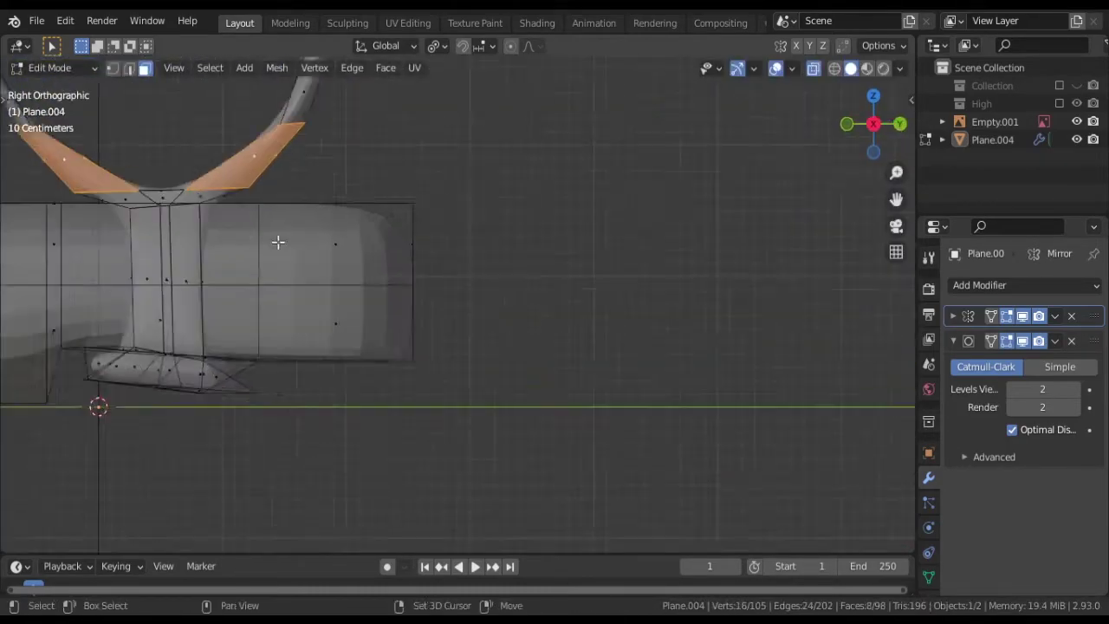
{"action": "scroll", "coordinate": [280, 242], "scroll_direction": "down", "scroll_amount": 2}
{"action": "key", "text": "p"}
{"action": "left_click", "coordinate": [295, 285]}
{"action": "key", "text": "Tab"}
{"action": "left_click", "coordinate": [400, 256]}
{"action": "key", "text": "Tab"}
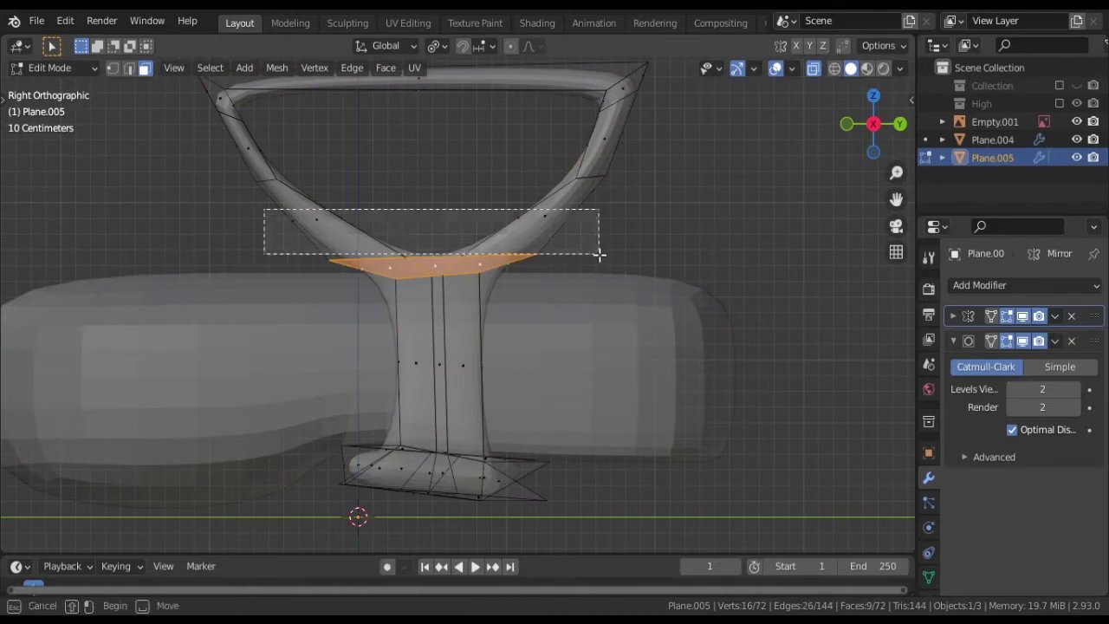
- Select the faces of the armrest's front and rear branches and scale them along Y
{"action": "left_click_drag", "start_coordinate": [599, 254], "coordinate": [597, 255]}
{"action": "key", "text": "s"}
{"action": "key", "text": "y"}
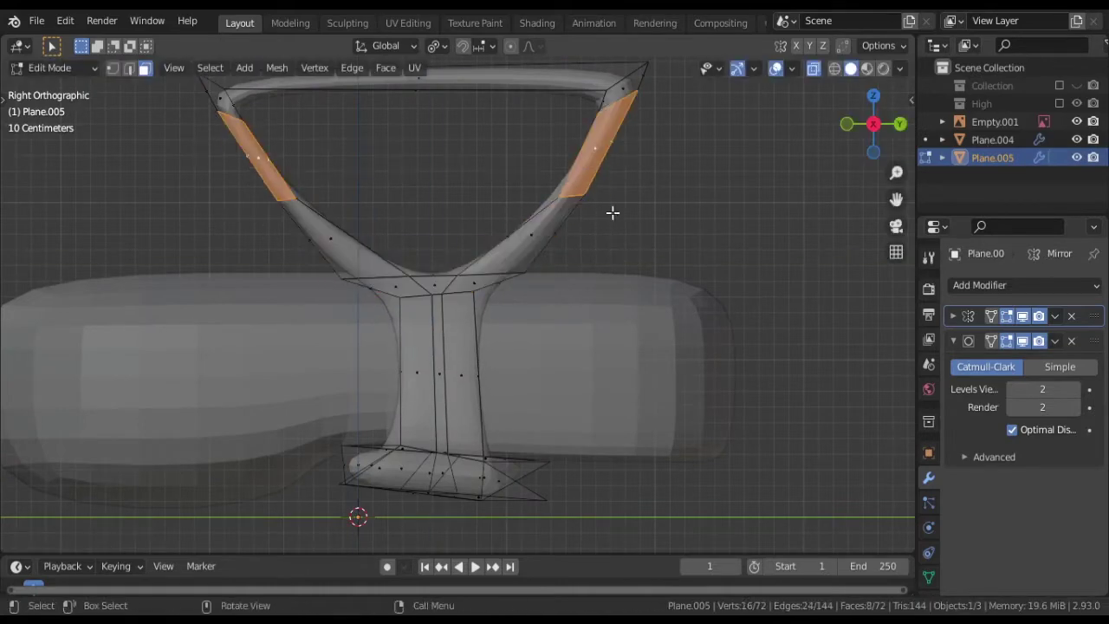
{"action": "left_click", "coordinate": [559, 321]}
- Select the edge ring at the bend of the armrest's branch and move it to refine the handle's outline
{"action": "middle_click_drag", "start_coordinate": [559, 322], "coordinate": [598, 275]}
{"action": "key", "text": "alt+a"}
{"action": "left_click", "coordinate": [409, 300]}
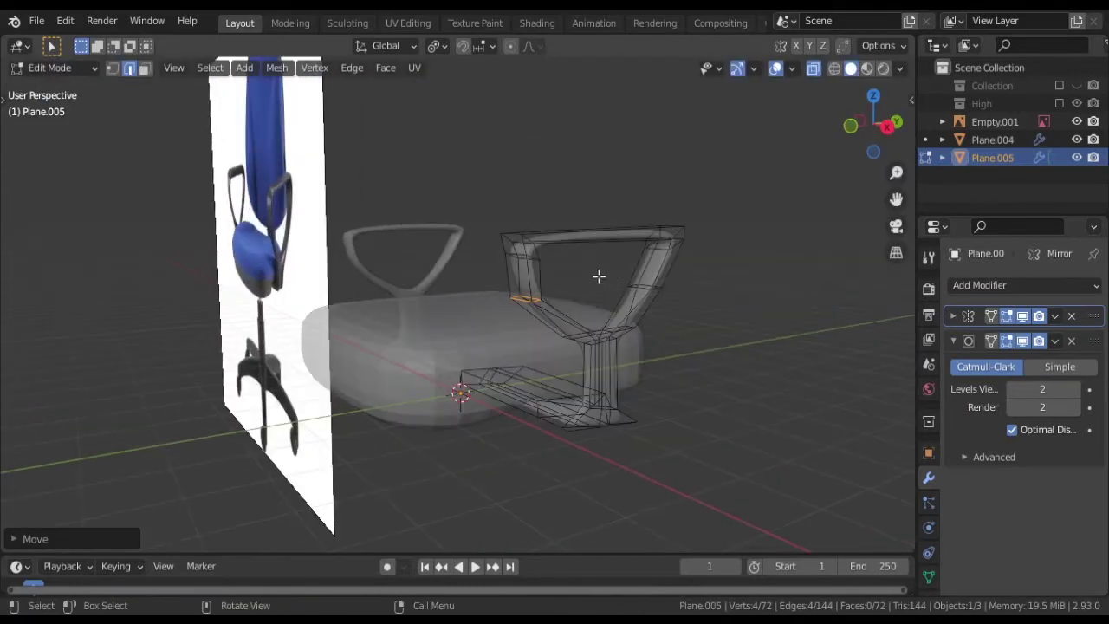
{"action": "key", "text": "Tab"}
{"action": "middle_click_drag", "start_coordinate": [696, 294], "coordinate": [520, 295]}
{"action": "key", "text": "Tab"}
{"action": "key", "text": "KP_3"}
{"action": "key", "text": "b"}
{"action": "left_click", "coordinate": [535, 250]}
- Edit the seat and move its central top faces down about 0.14 m along Z
{"action": "key", "text": "Tab"}
{"action": "left_click", "coordinate": [536, 320]}
{"action": "key", "text": "Tab"}
{"action": "scroll", "coordinate": [606, 288], "scroll_direction": "down", "scroll_amount": 3}
{"action": "key", "text": "3"}
{"action": "left_click", "coordinate": [515, 329], "text": "shift"}
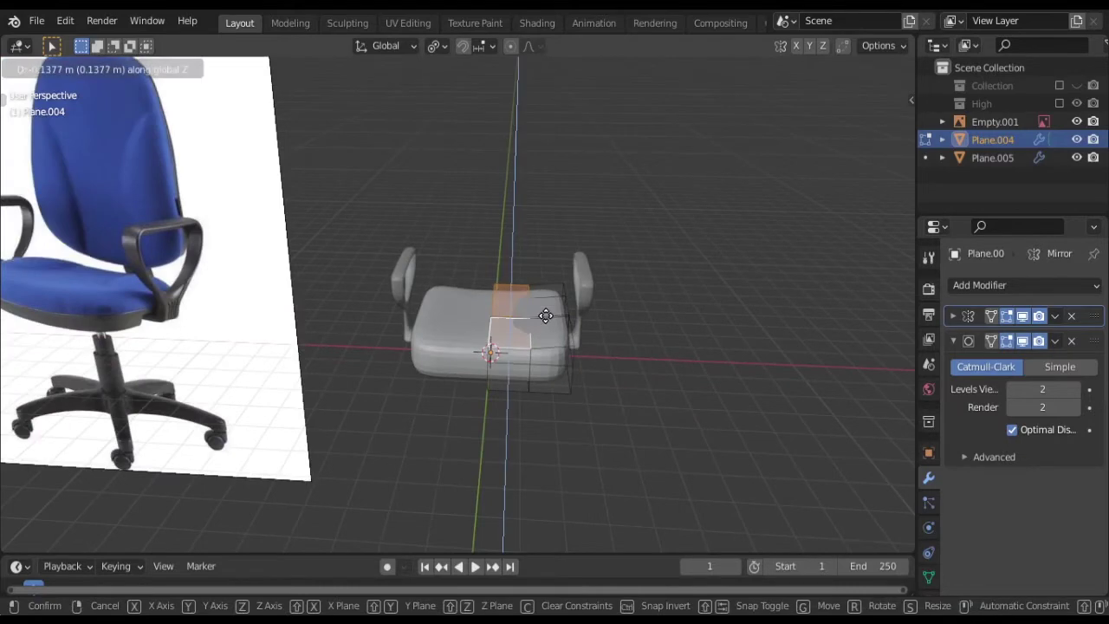
{"action": "left_click", "coordinate": [545, 316]}
- Add a loop cut to the seat cushion and adjust the height of its front central top face
{"action": "scroll", "coordinate": [572, 316], "scroll_direction": "up", "scroll_amount": 2}
{"action": "key", "text": "ctrl+r"}
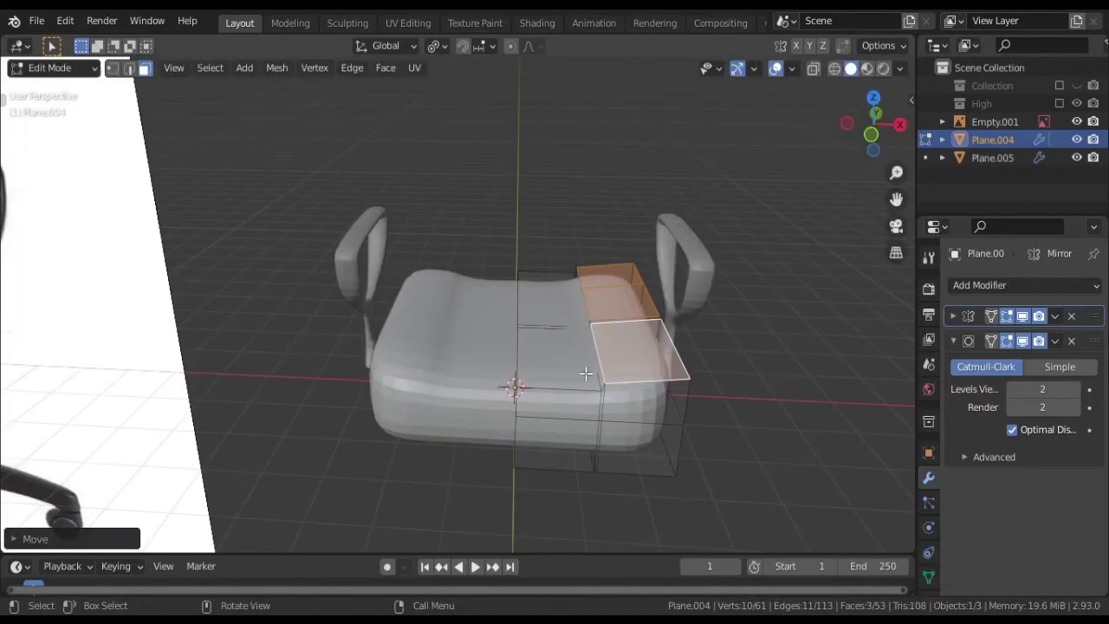
{"action": "left_click", "coordinate": [588, 370]}
{"action": "left_click", "coordinate": [596, 365]}
{"action": "middle_click_drag", "start_coordinate": [596, 365], "coordinate": [564, 357]}
{"action": "scroll", "coordinate": [595, 342], "scroll_direction": "down", "scroll_amount": 5}
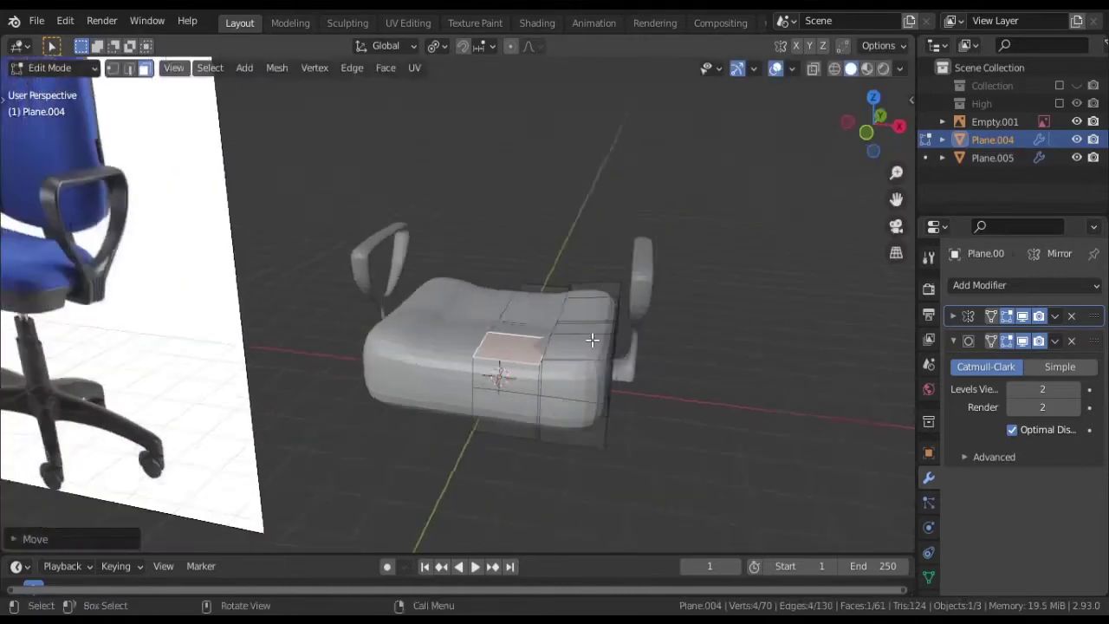
- Duplicate a face on the seat's underside and move the copy about 0.26 m along X
{"action": "key", "text": "Tab"}
{"action": "scroll", "coordinate": [595, 342], "scroll_direction": "up", "scroll_amount": 3}
{"action": "middle_click_drag", "start_coordinate": [595, 342], "coordinate": [500, 302]}
{"action": "left_click", "coordinate": [494, 342]}
{"action": "key", "text": "Tab"}
{"action": "left_click", "coordinate": [495, 342]}
{"action": "scroll", "coordinate": [507, 345], "scroll_direction": "up", "scroll_amount": 3}
{"action": "key", "text": "shift+d"}
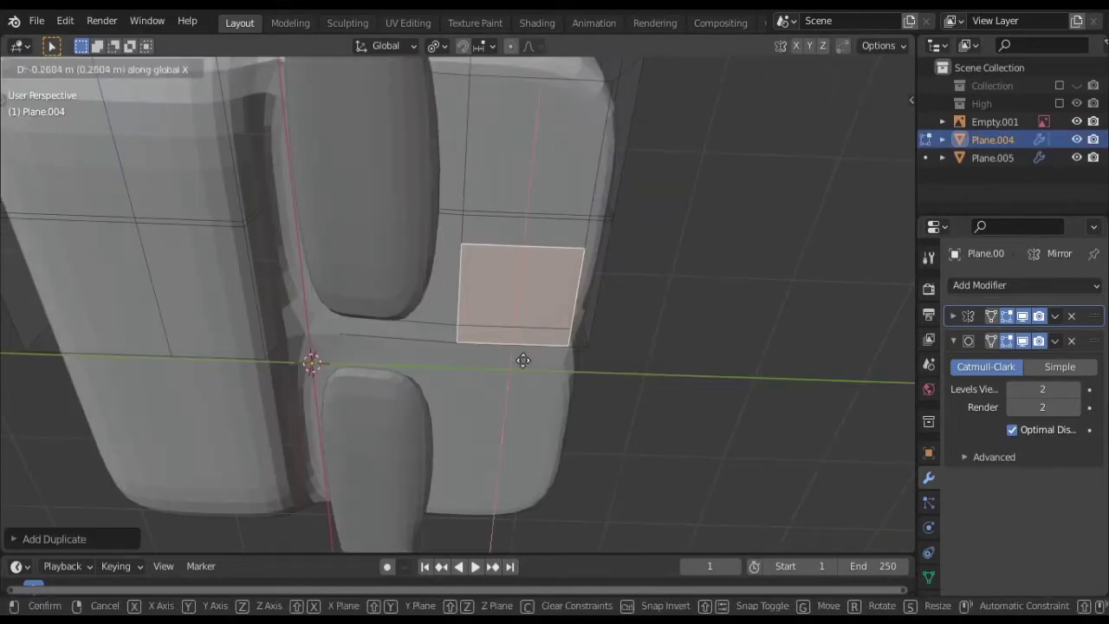
{"action": "left_click", "coordinate": [522, 361]}
- Extrude the duplicated face into a thin plate beneath the seat and separate it as its own object
{"action": "left_click", "coordinate": [512, 434]}
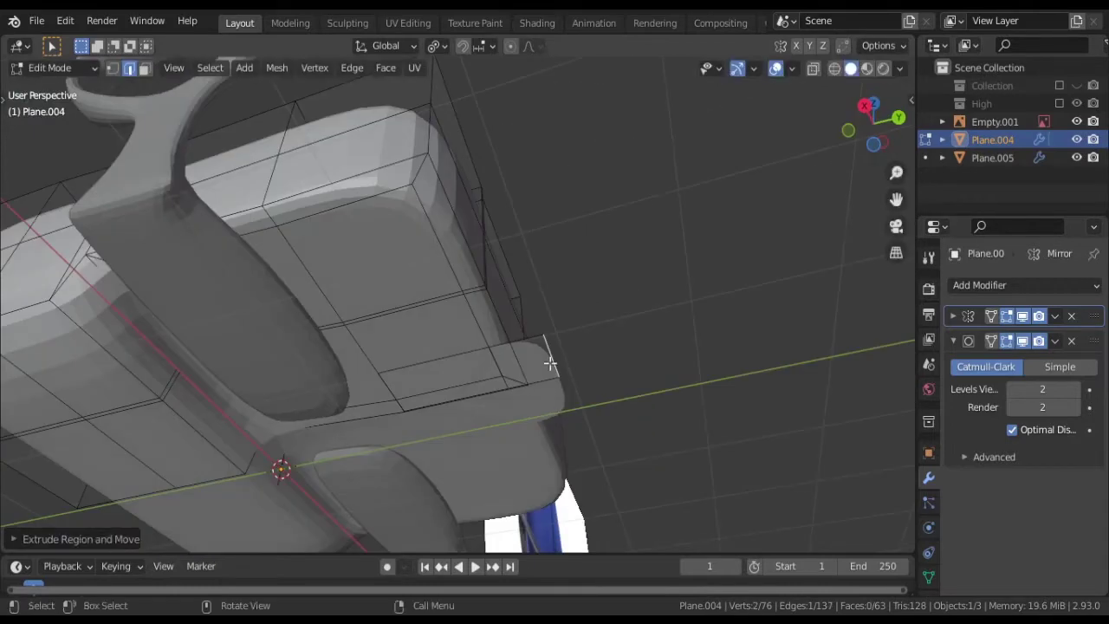
{"action": "left_click", "coordinate": [550, 365]}
{"action": "left_click", "coordinate": [542, 370]}
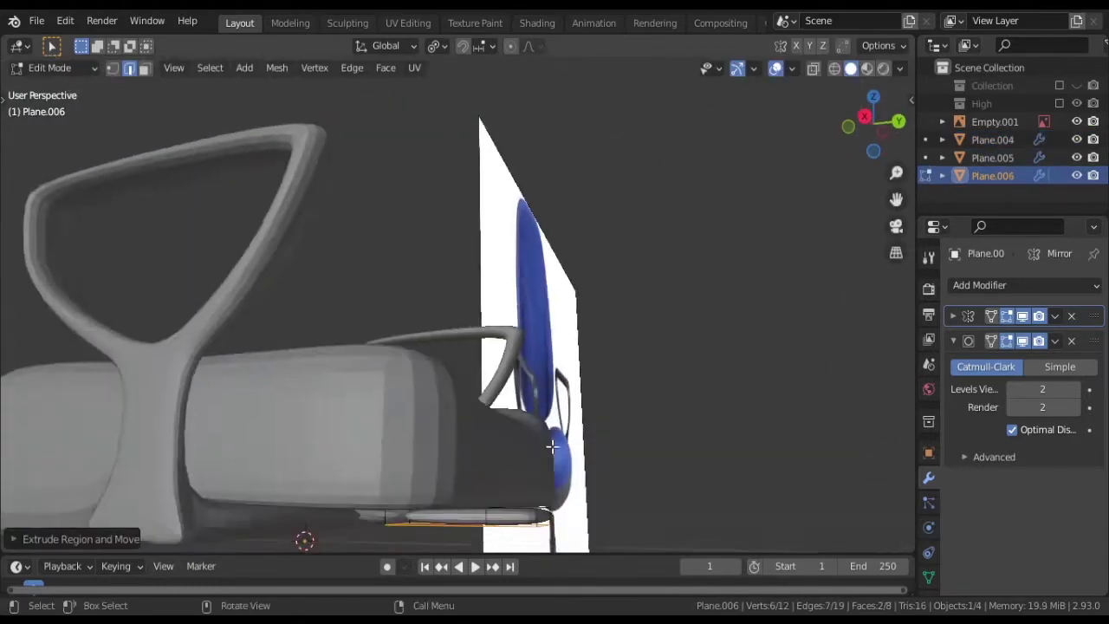